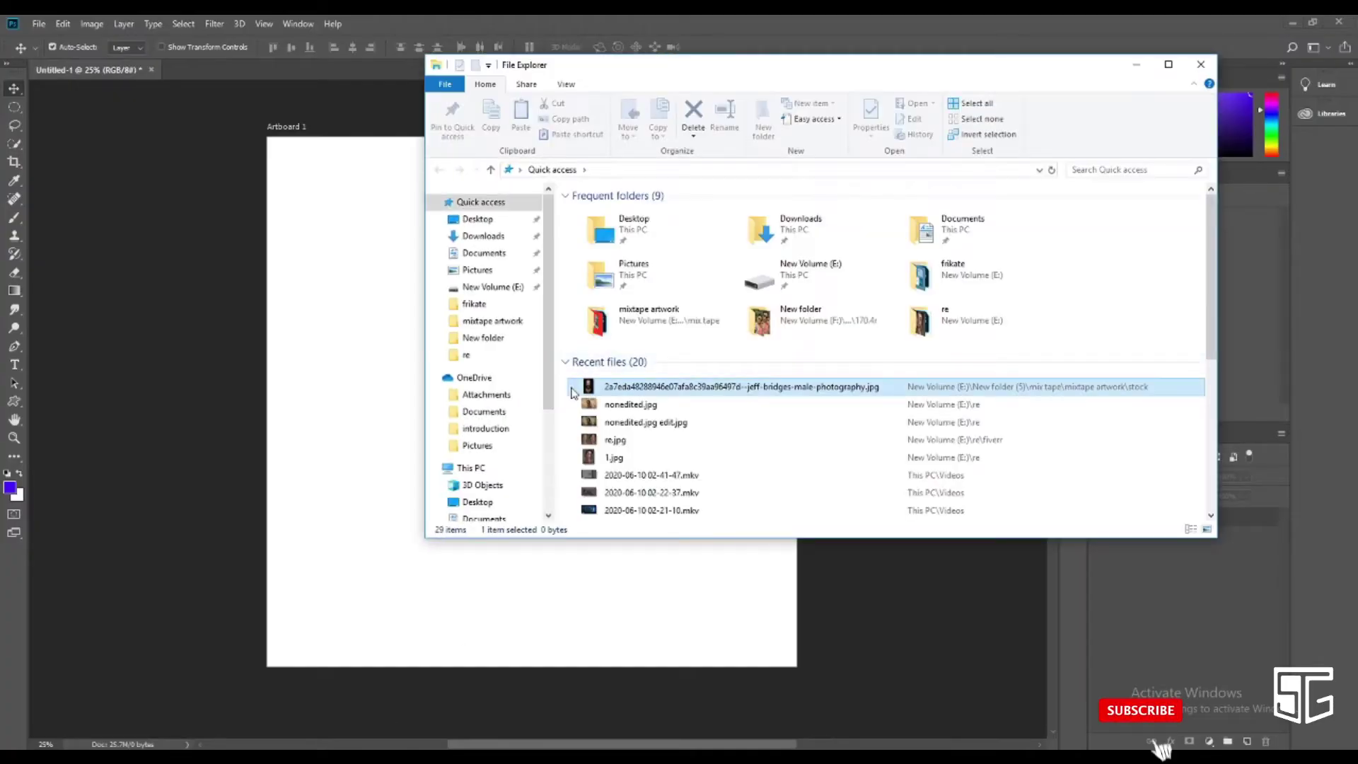
# Place the bearded man's portrait photo on the artboard and rasterize it into a pixel layer
pyautogui.press('Return')
pyautogui.hotkey('ctrl', '+')
pyautogui.press('j')
pyautogui.press('Return')
pyautogui.rightClick(1202, 541)
# Set the photo's This Layer black Blend If slider to 12 so its darkest areas drop out
pyautogui.click(1143, 278)
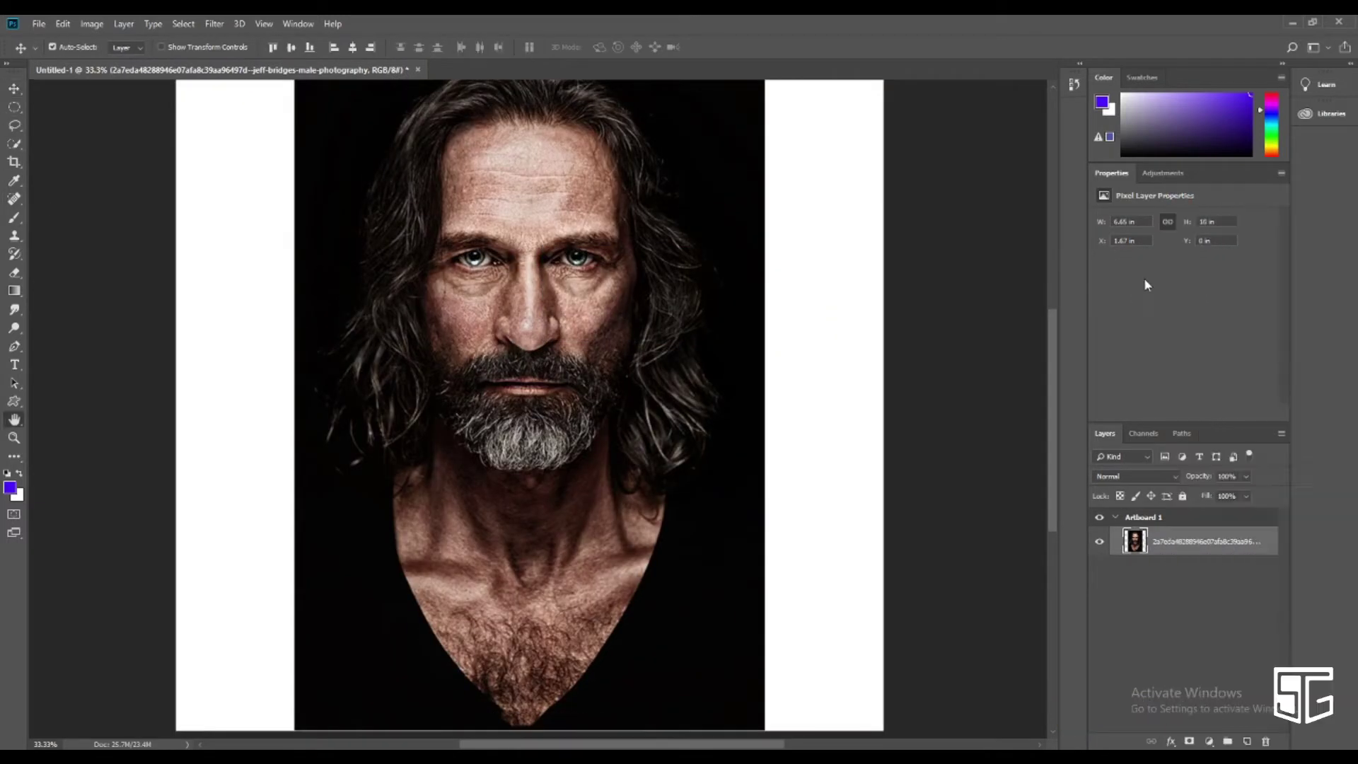
pyautogui.moveTo(997, 576); pyautogui.dragTo(1007, 576)
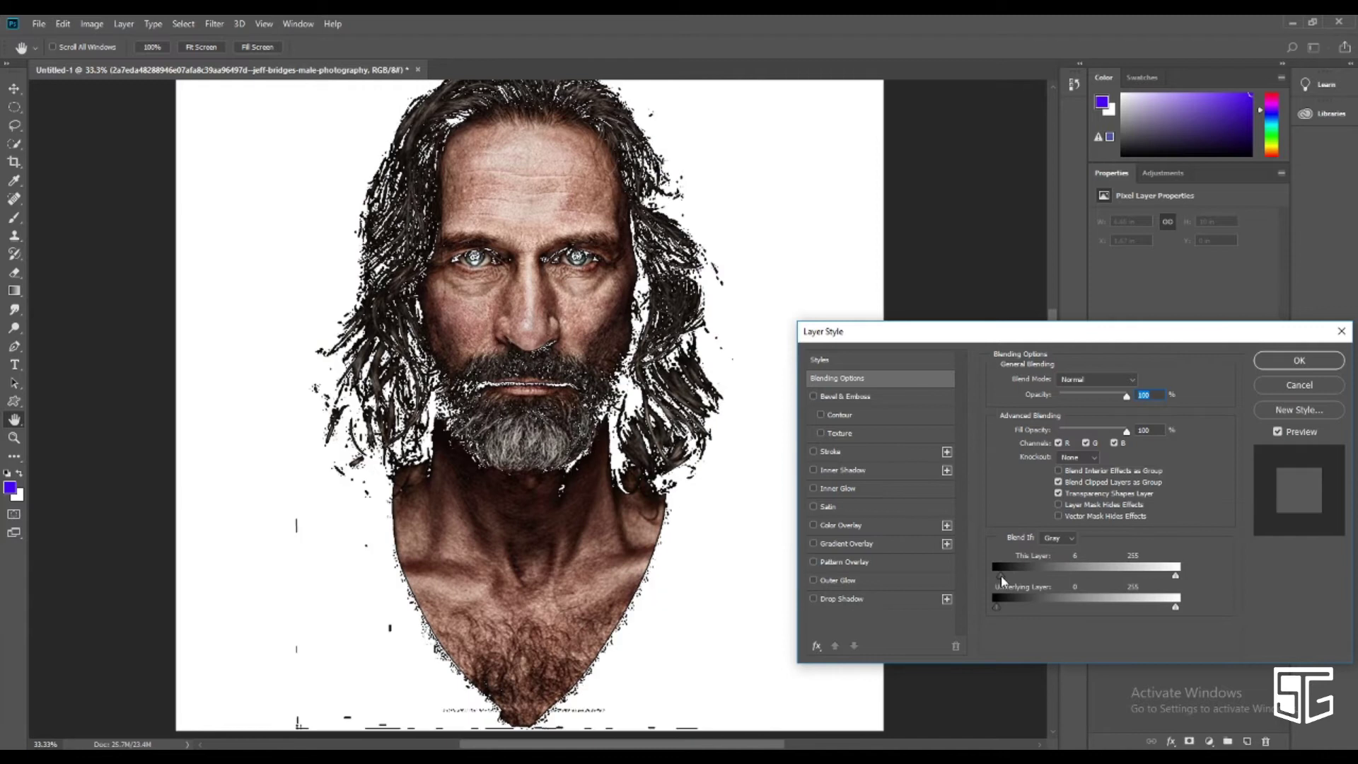
pyautogui.press('Return')
pyautogui.press('v')
pyautogui.hotkey('ctrl', '-')
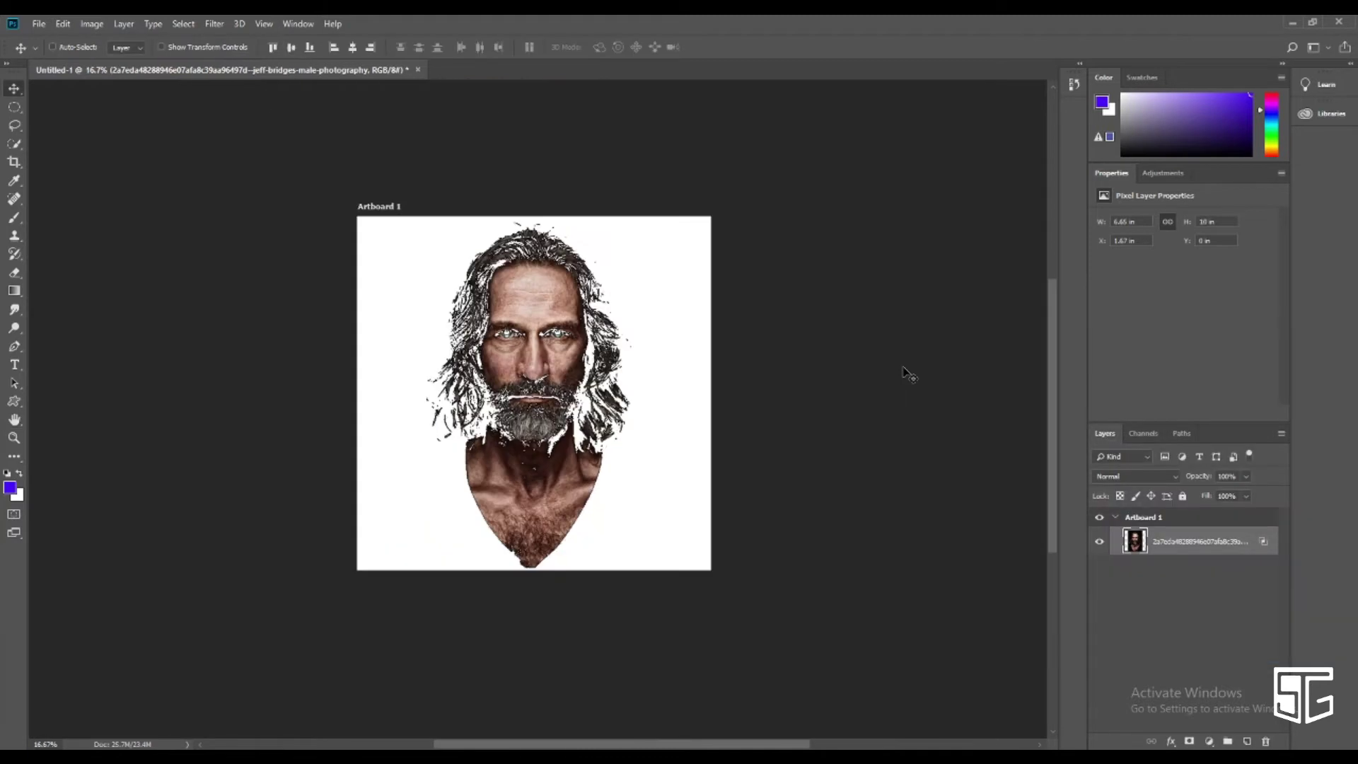
# Add a black Solid Color fill layer beneath the portrait
pyautogui.click(1209, 740)
pyautogui.click(1237, 495)
pyautogui.click(1242, 348)
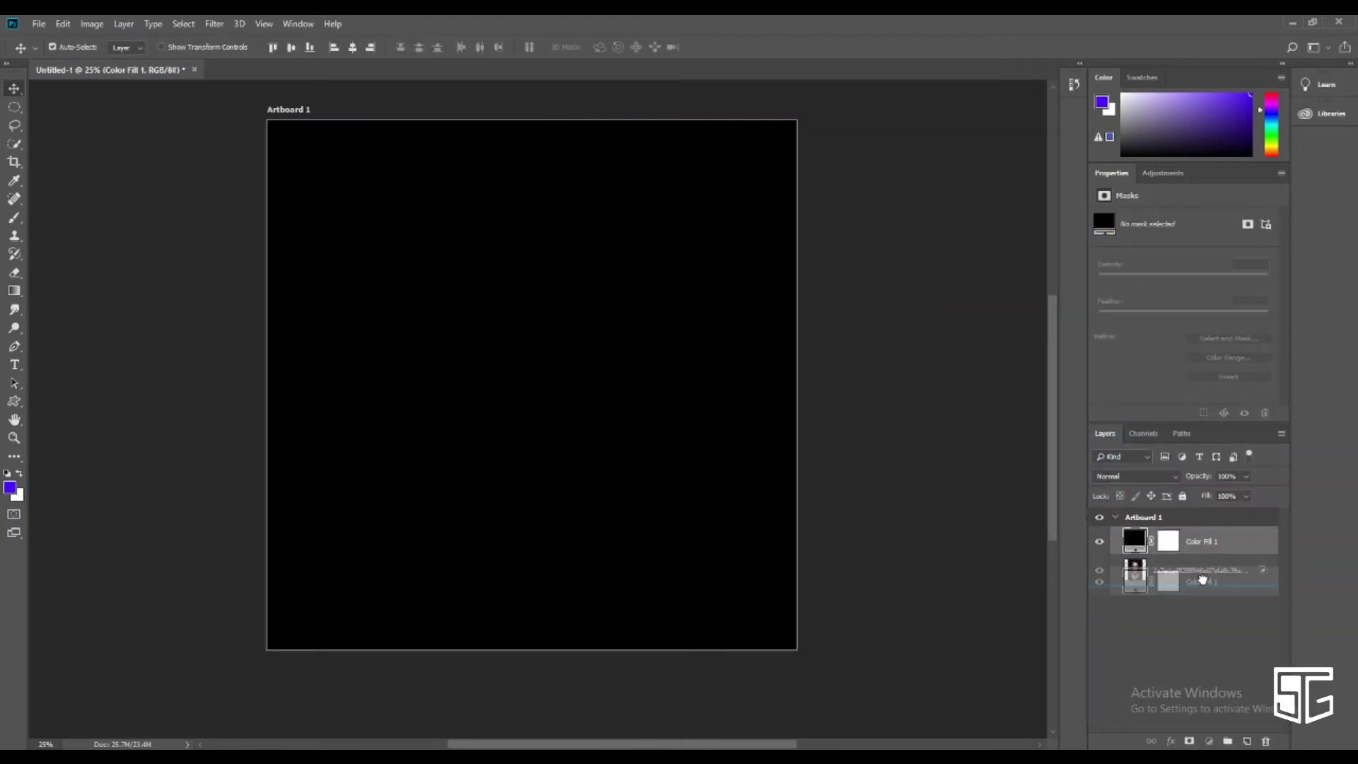
pyautogui.hotkey('ctrl', '[')
pyautogui.scroll(1, 974, 343)
pyautogui.hotkey('ctrl', '+')
pyautogui.hotkey('ctrl', '+')
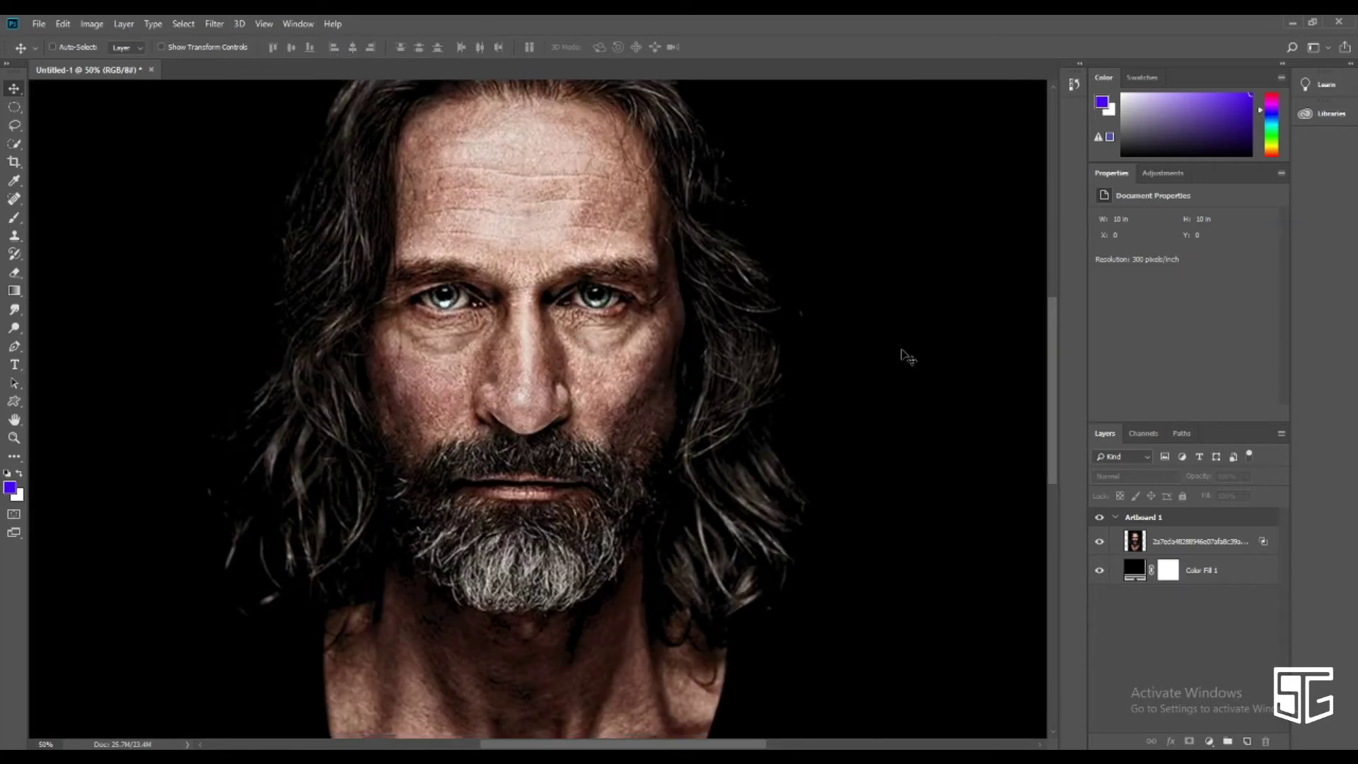
pyautogui.hotkey('ctrl', '-')
pyautogui.hotkey('ctrl', '+')
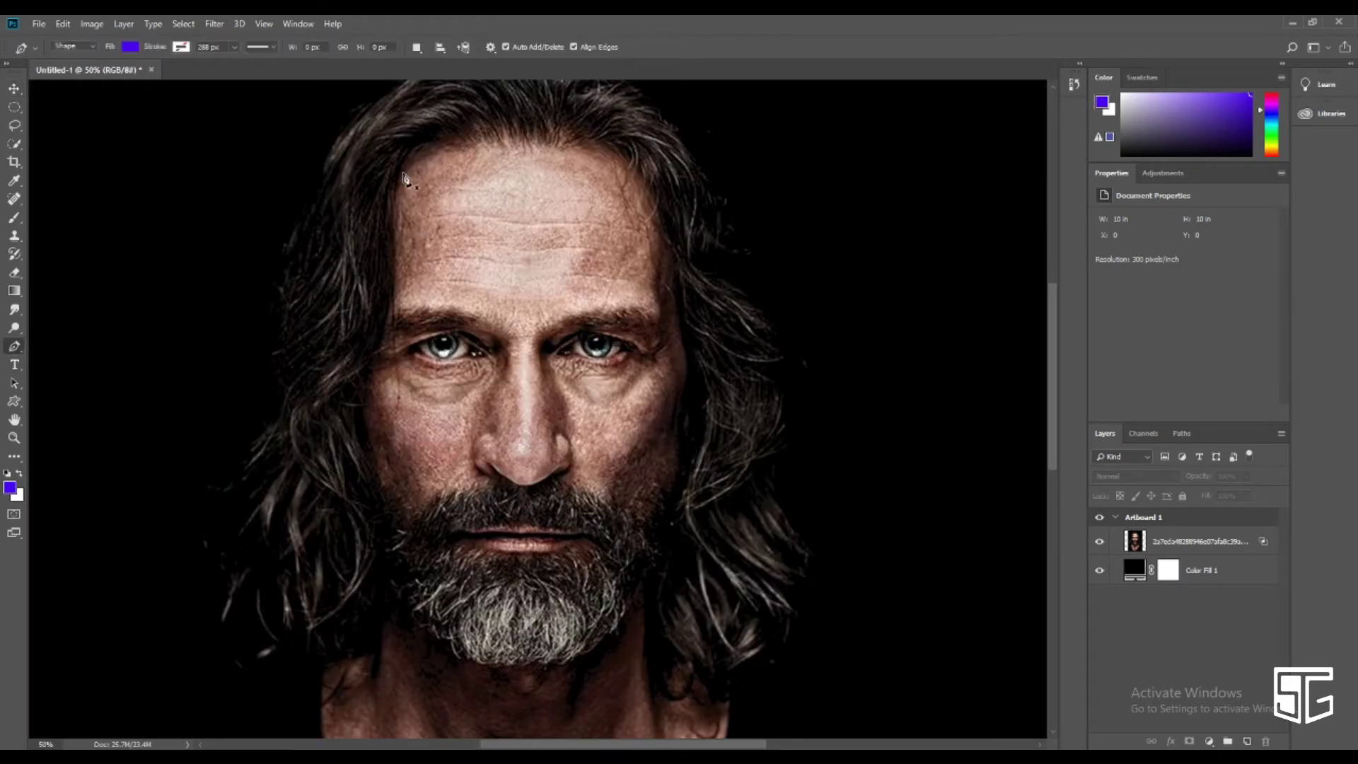
# Start a no-fill Pen shape outline at the forehead along the hairline
pyautogui.click(408, 173)
pyautogui.hotkey('ctrl', '+')
pyautogui.moveTo(453, 218); pyautogui.dragTo(486, 227)
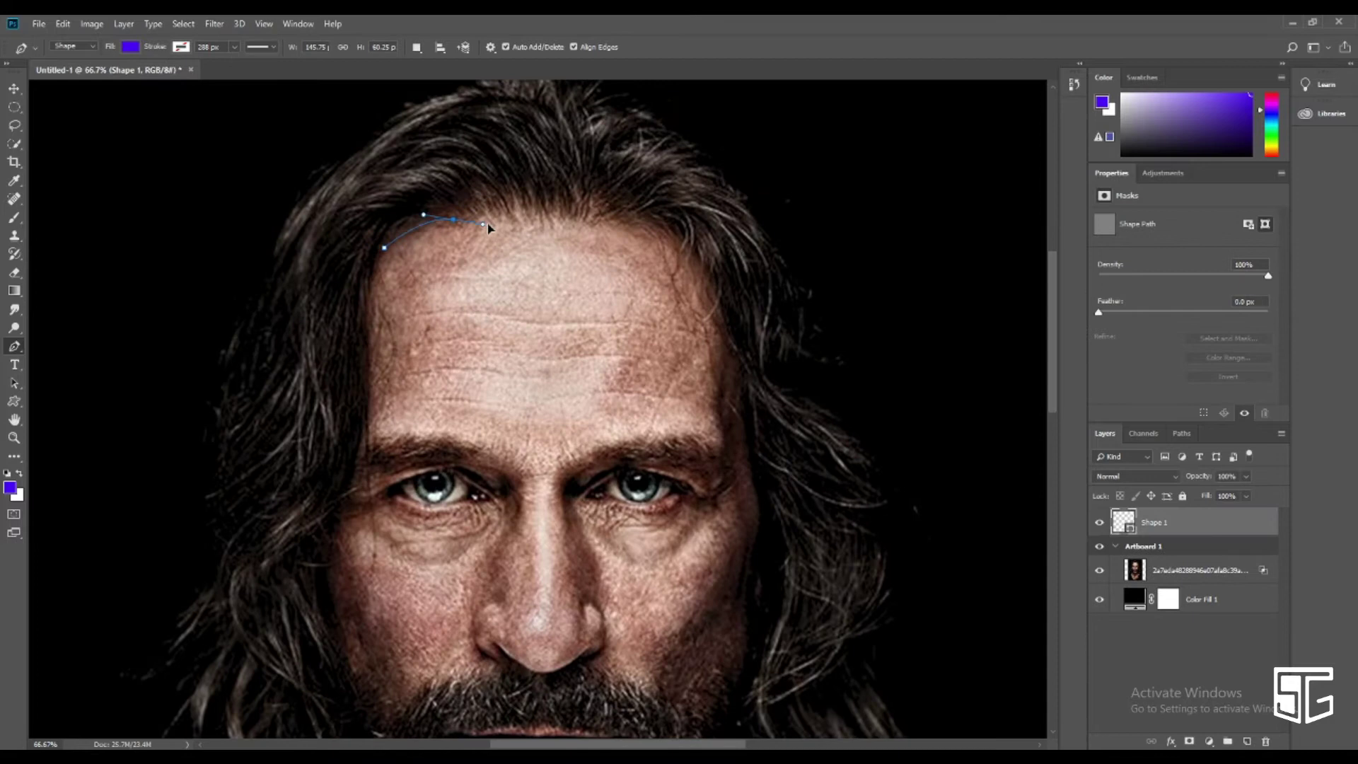
pyautogui.click(128, 51)
pyautogui.click(57, 69)
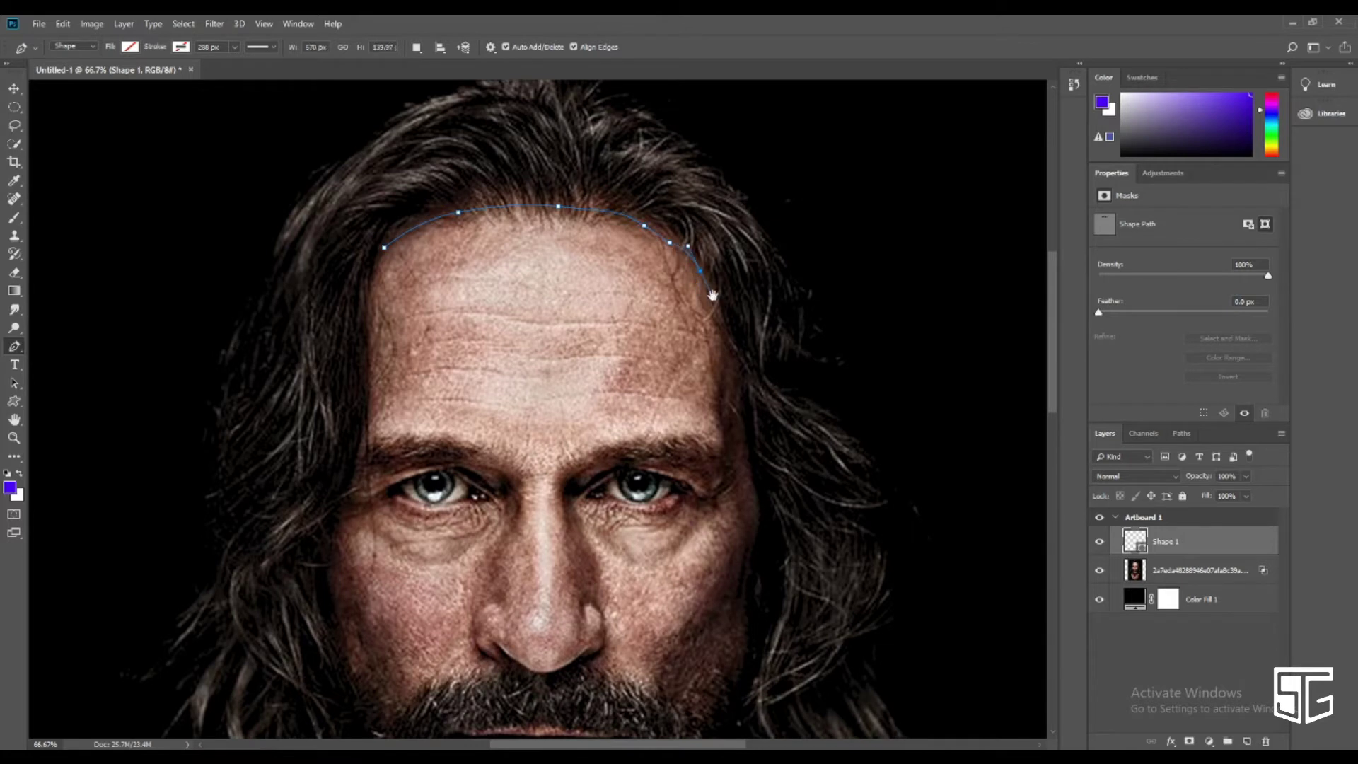
# Trace the outline down the right cheek and back up the left side of the face
pyautogui.moveTo(712, 295); pyautogui.dragTo(680, 179)
pyautogui.click(680, 181)
pyautogui.click(692, 218)
pyautogui.click(696, 231)
pyautogui.scroll(-2, 706, 253)
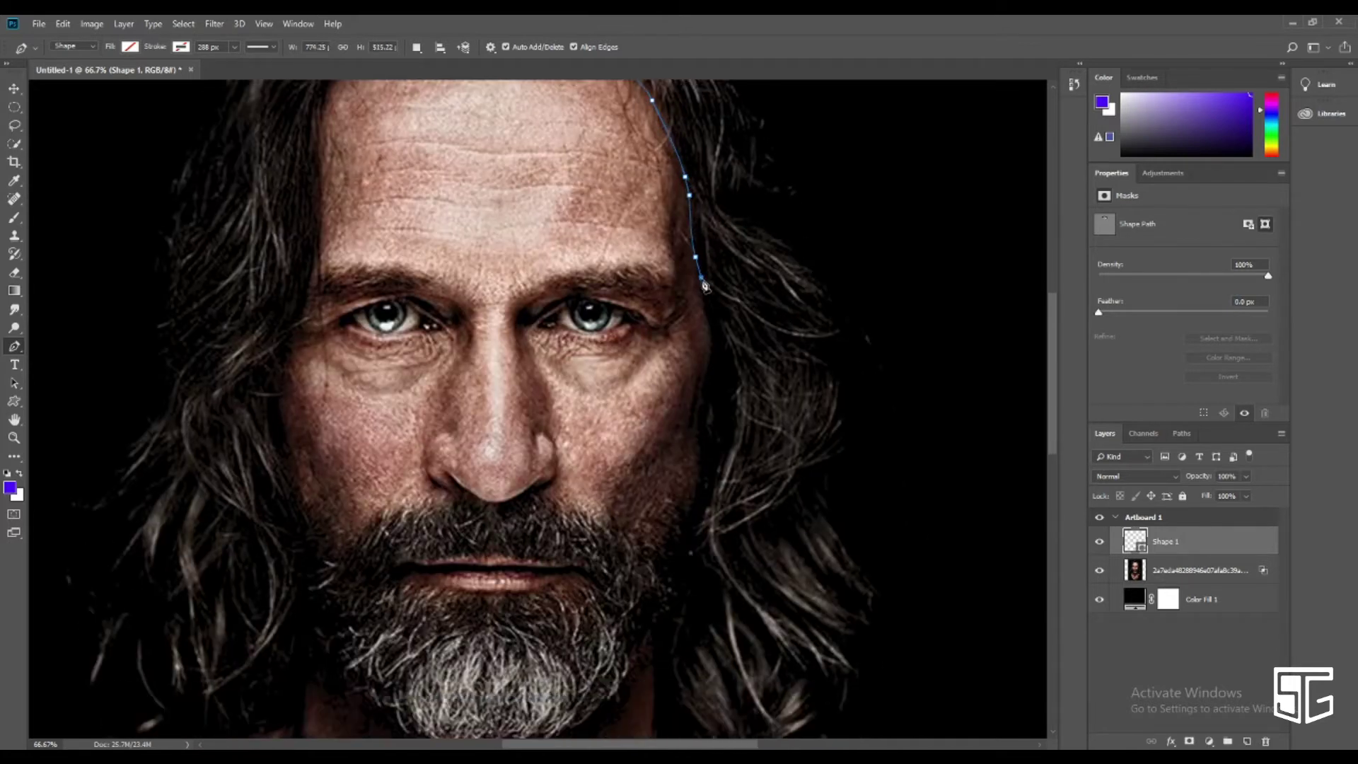
pyautogui.scroll(-5, 686, 396)
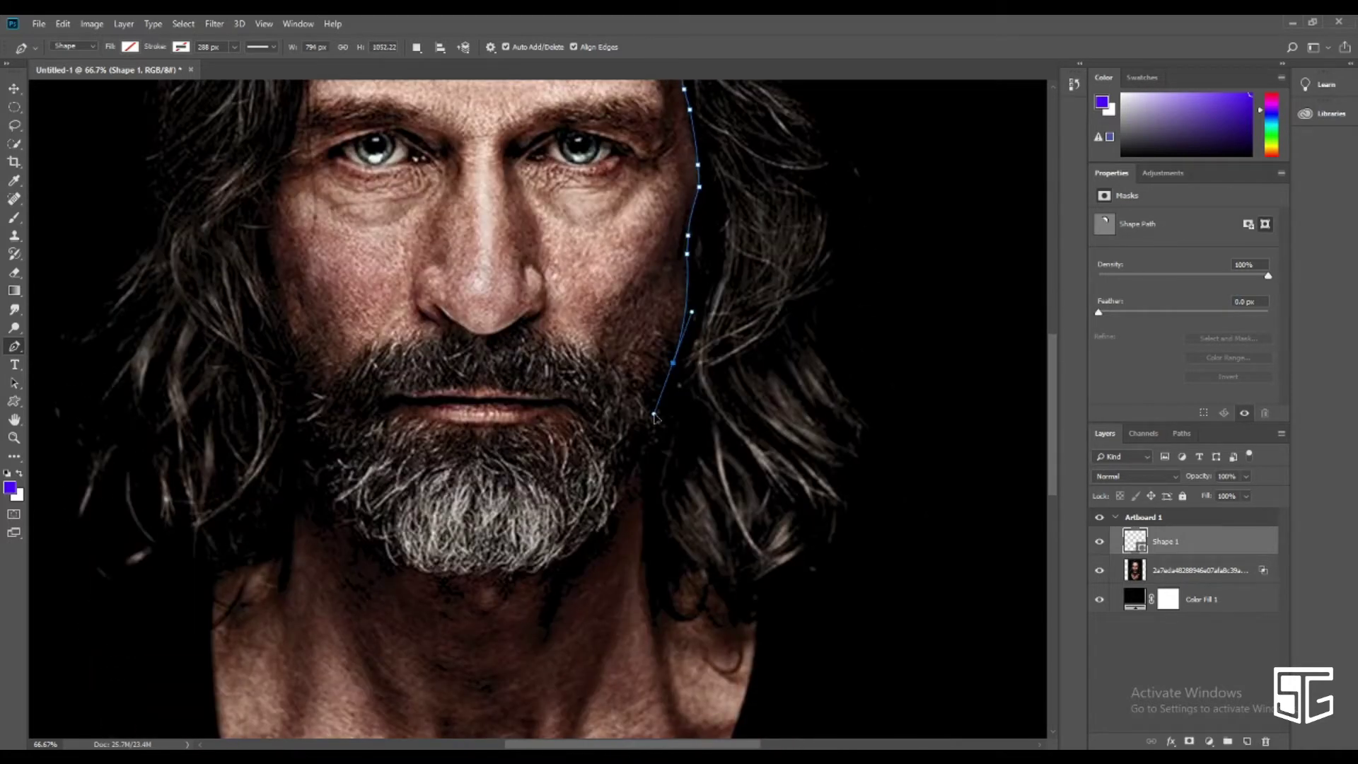
pyautogui.scroll(-5, 653, 417)
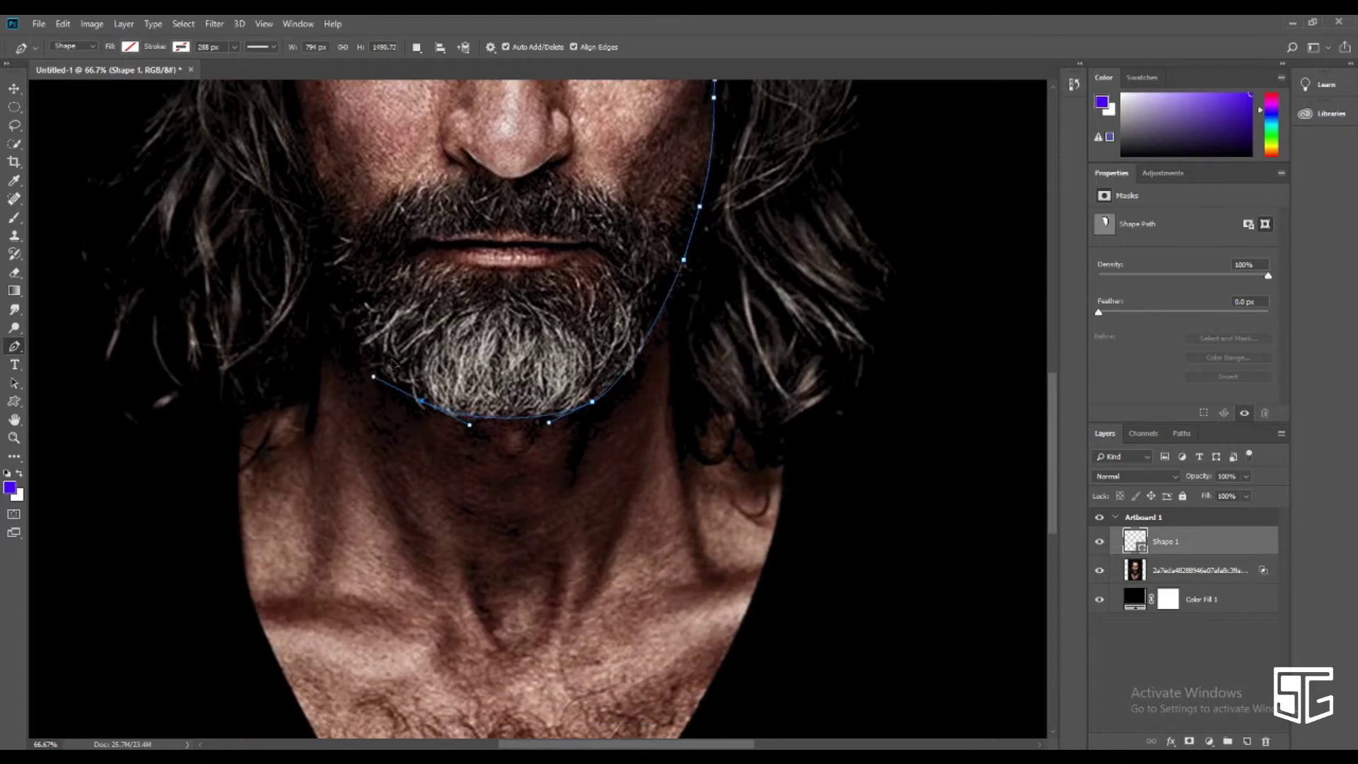
pyautogui.scroll(5, 394, 362)
pyautogui.click(461, 378)
pyautogui.scroll(4, 461, 378)
pyautogui.click(470, 408)
pyautogui.click(466, 335)
pyautogui.scroll(1, 508, 359)
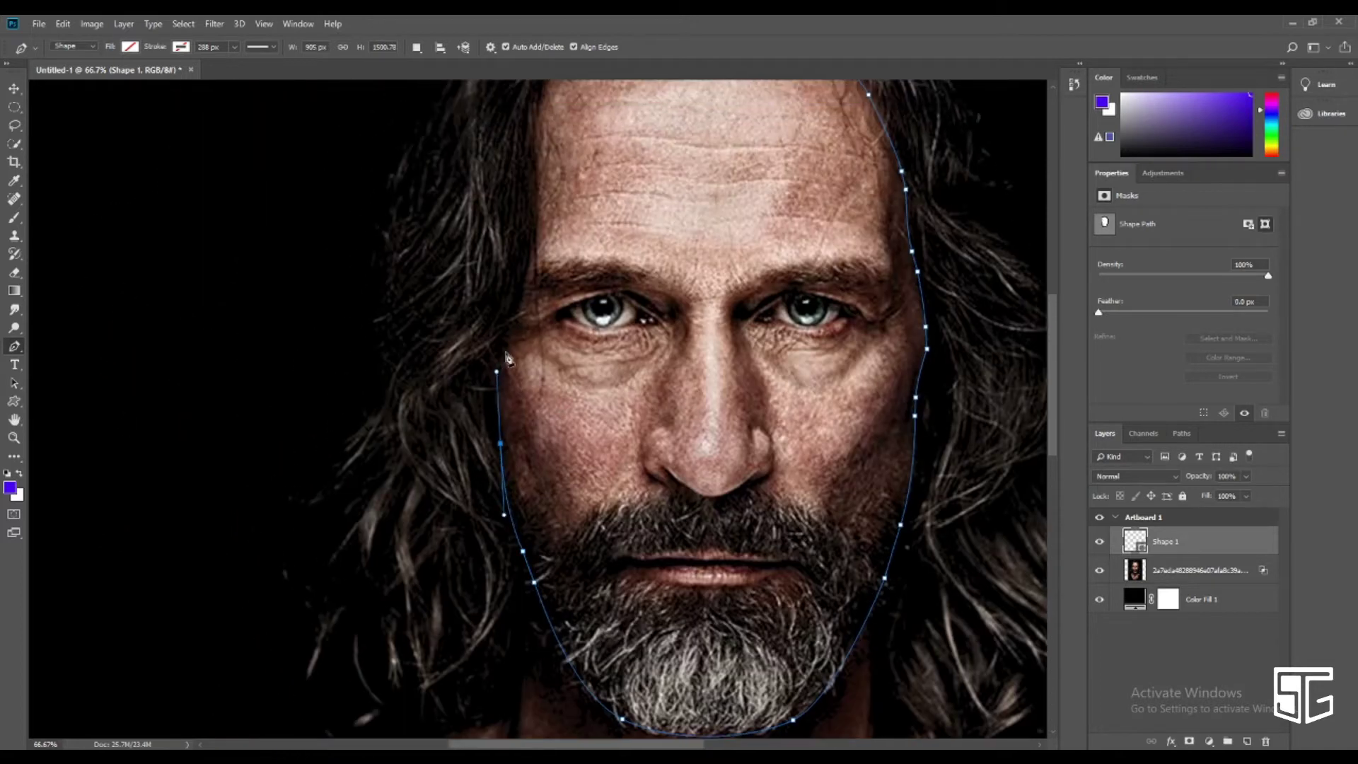
pyautogui.click(506, 296)
pyautogui.scroll(4, 560, 356)
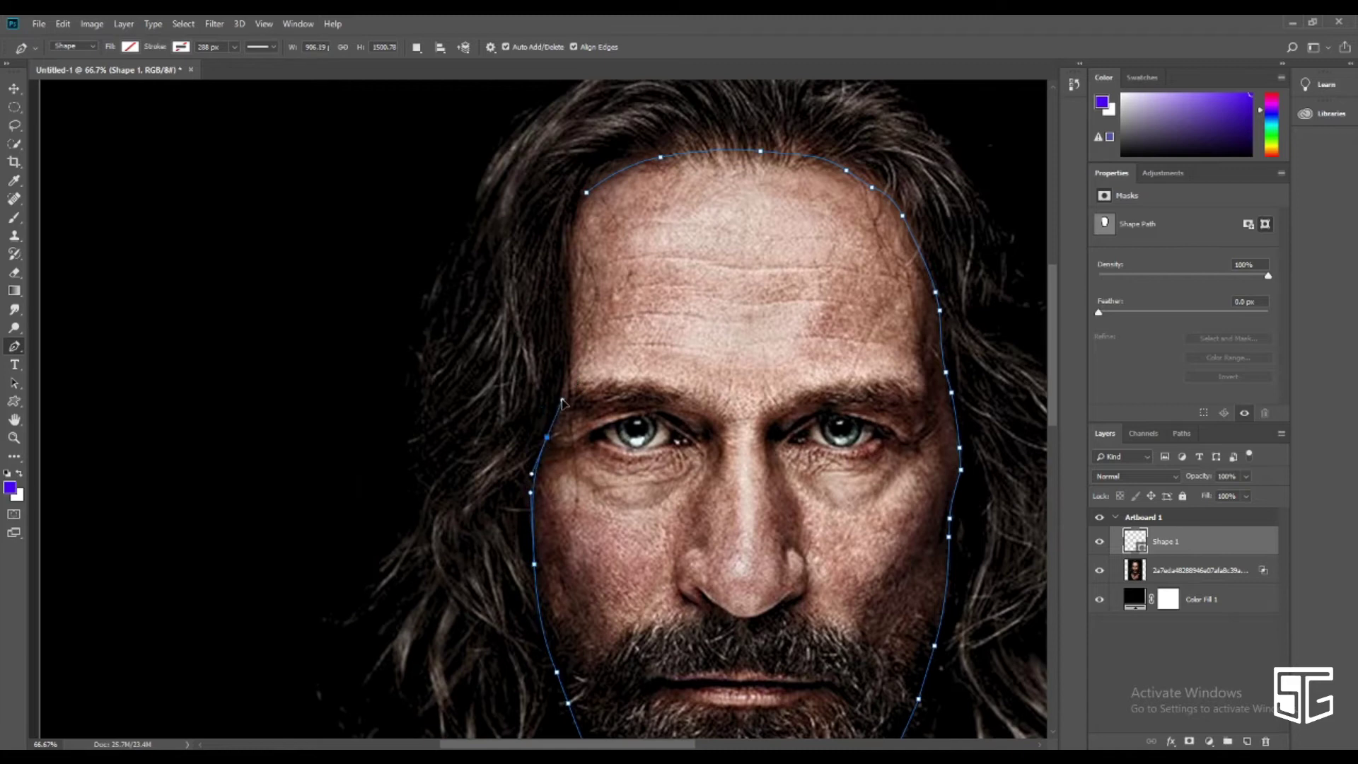
pyautogui.scroll(-7, 599, 173)
pyautogui.scroll(5, 599, 173)
pyautogui.scroll(1, 599, 173)
# Turn the outline into a selection, copy the face to Layer 1, and hide Shape 1
pyautogui.rightClick(591, 173)
pyautogui.click(636, 252)
pyautogui.click(751, 215)
pyautogui.click(1202, 570)
pyautogui.hotkey('ctrl', 'j')
pyautogui.click(1099, 543)
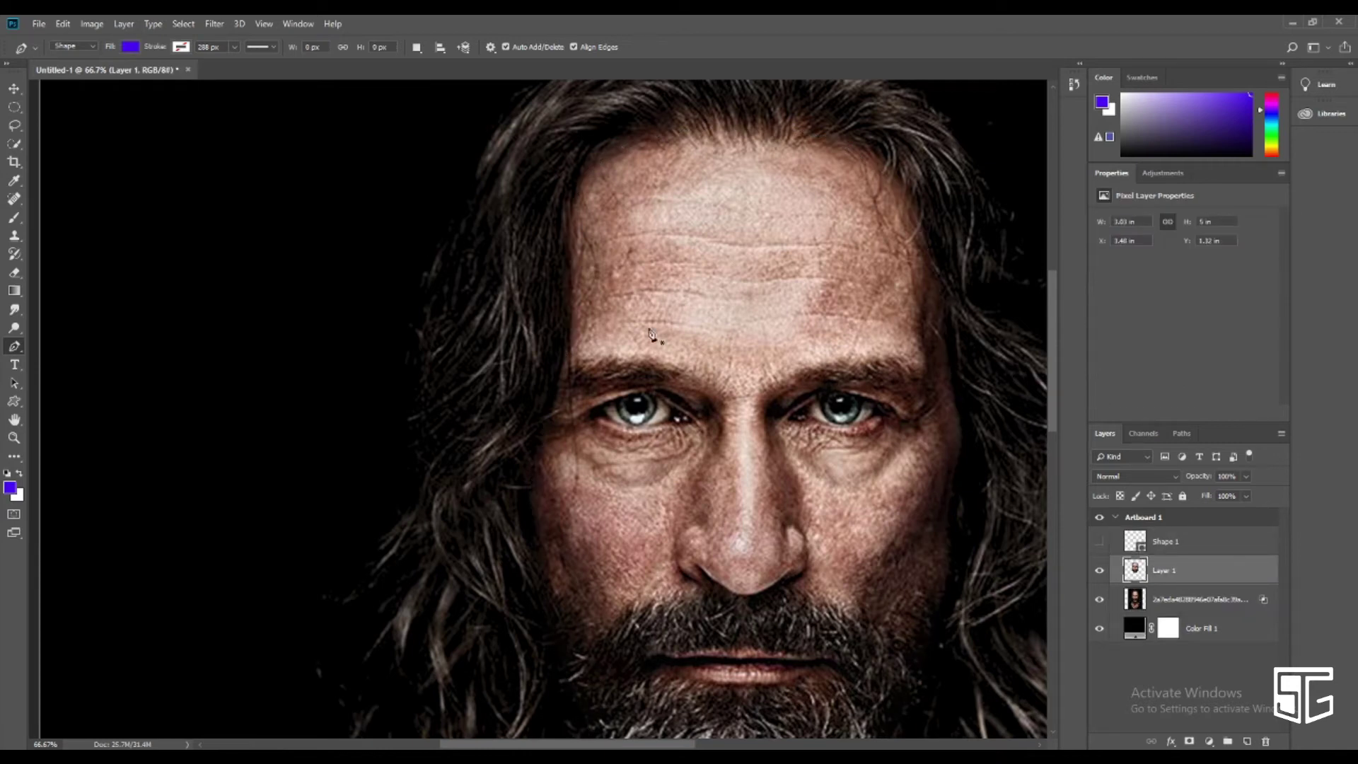
# Shift the copied face layer to the right
pyautogui.press('v')
pyautogui.hotkey('ctrl', '-')
pyautogui.hotkey('ctrl', '-')
pyautogui.moveTo(608, 323); pyautogui.dragTo(649, 331)
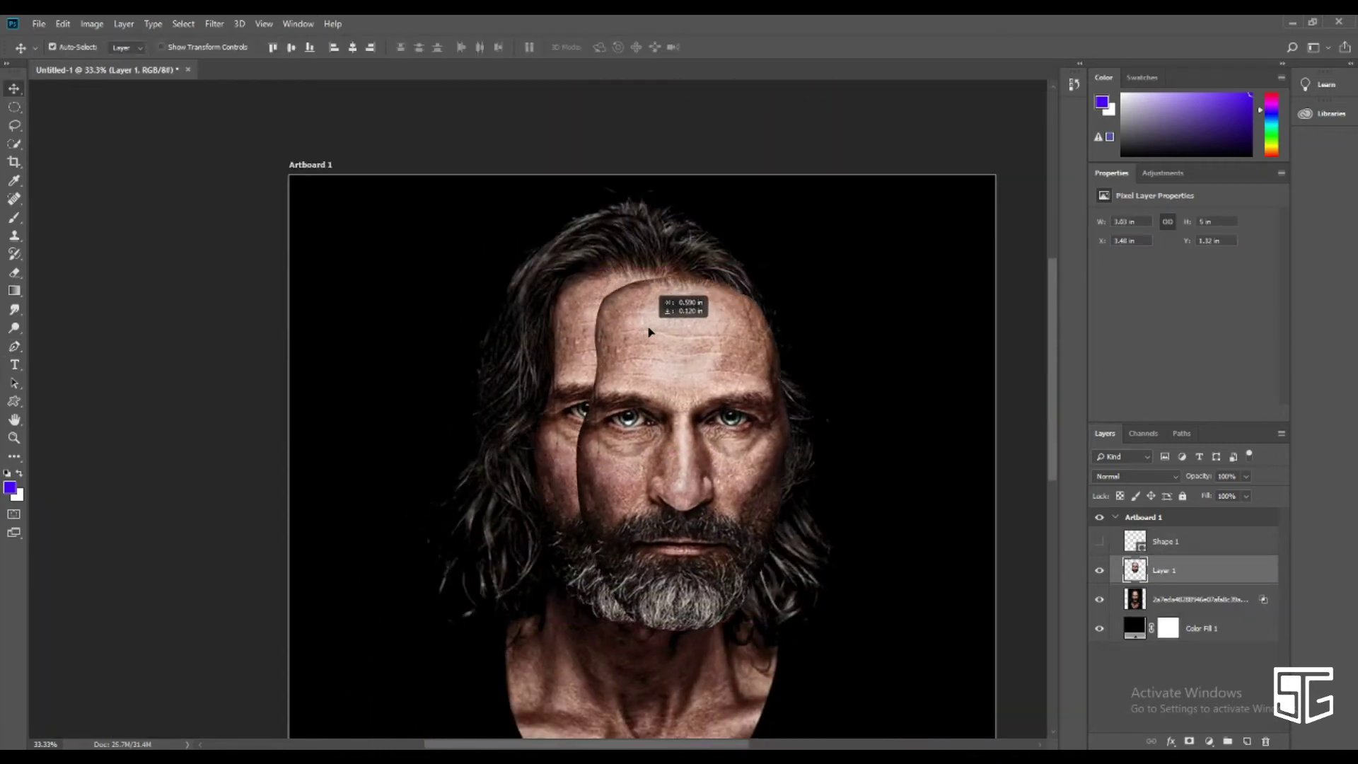
pyautogui.scroll(-3, 649, 331)
pyautogui.moveTo(698, 284)
pyautogui.mouseDown()
pyautogui.moveTo(707, 304)
pyautogui.moveTo(712, 273)
pyautogui.mouseUp()
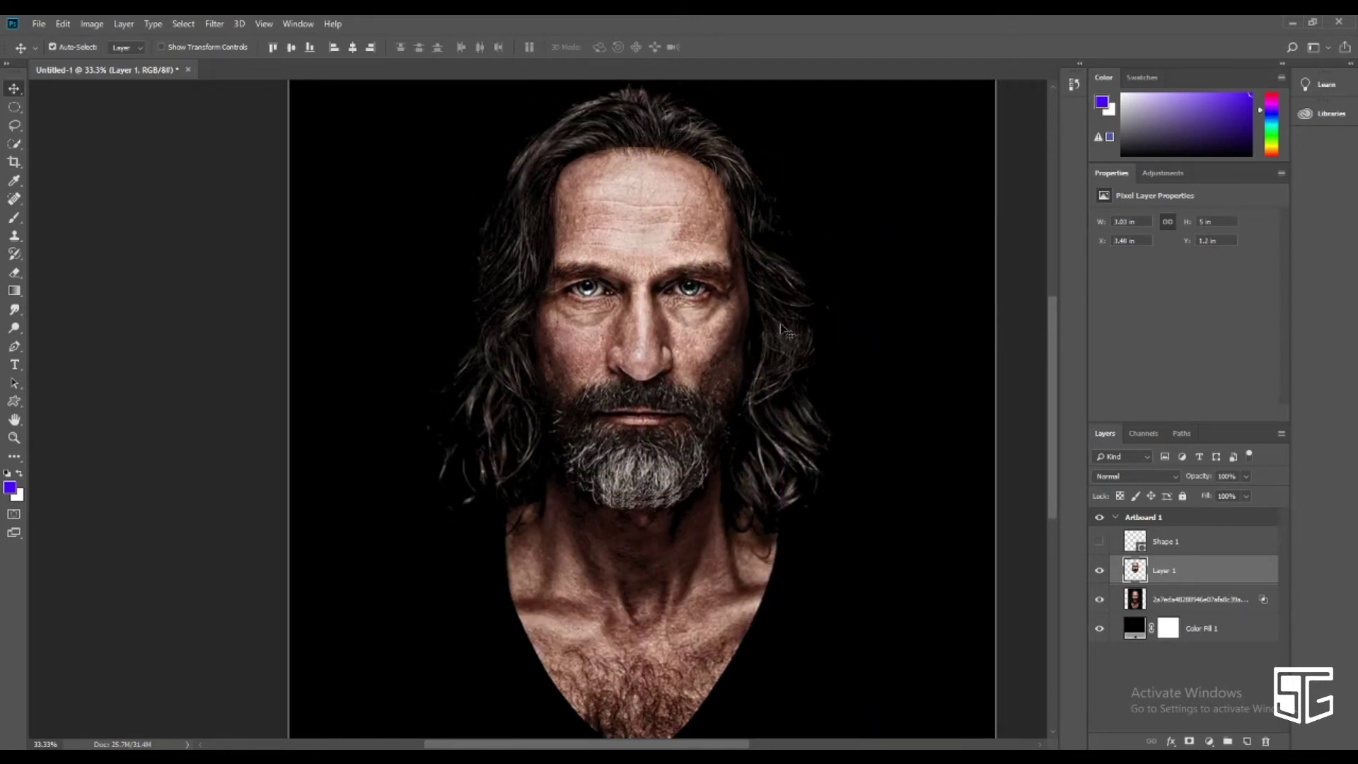
# Rotate the copied face about 10°, enlarge it slightly and reposition it
pyautogui.hotkey('ctrl', 't')
pyautogui.moveTo(830, 155); pyautogui.dragTo(852, 212)
pyautogui.moveTo(775, 281); pyautogui.dragTo(782, 274)
pyautogui.moveTo(848, 228); pyautogui.dragTo(854, 224)
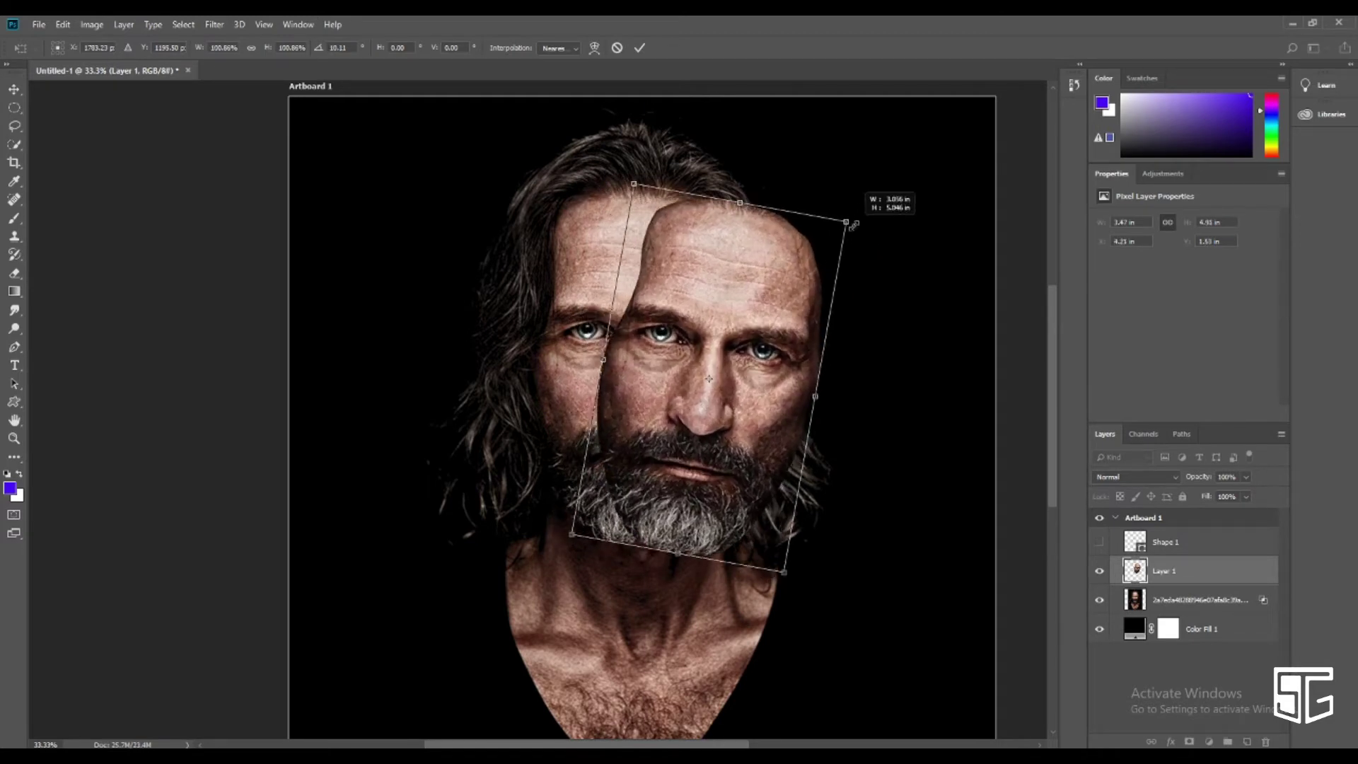
pyautogui.moveTo(786, 279)
pyautogui.mouseDown()
pyautogui.moveTo(735, 288)
pyautogui.moveTo(762, 260)
pyautogui.moveTo(775, 272)
pyautogui.moveTo(714, 252)
pyautogui.moveTo(722, 261)
pyautogui.mouseUp()
pyautogui.press('Return')
# Add a Bevel & Emboss style to the face layer
pyautogui.rightClick(1177, 569)
pyautogui.click(1026, 197)
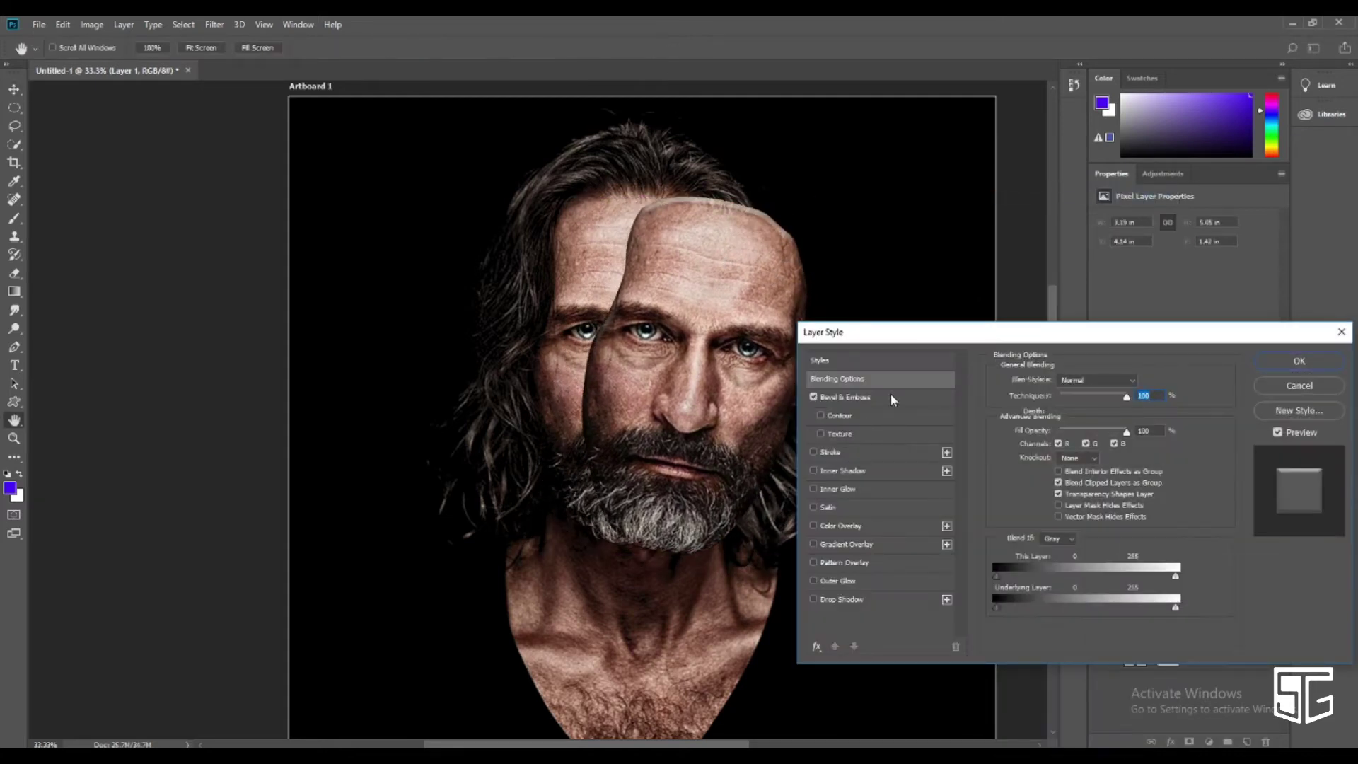
pyautogui.click(849, 397)
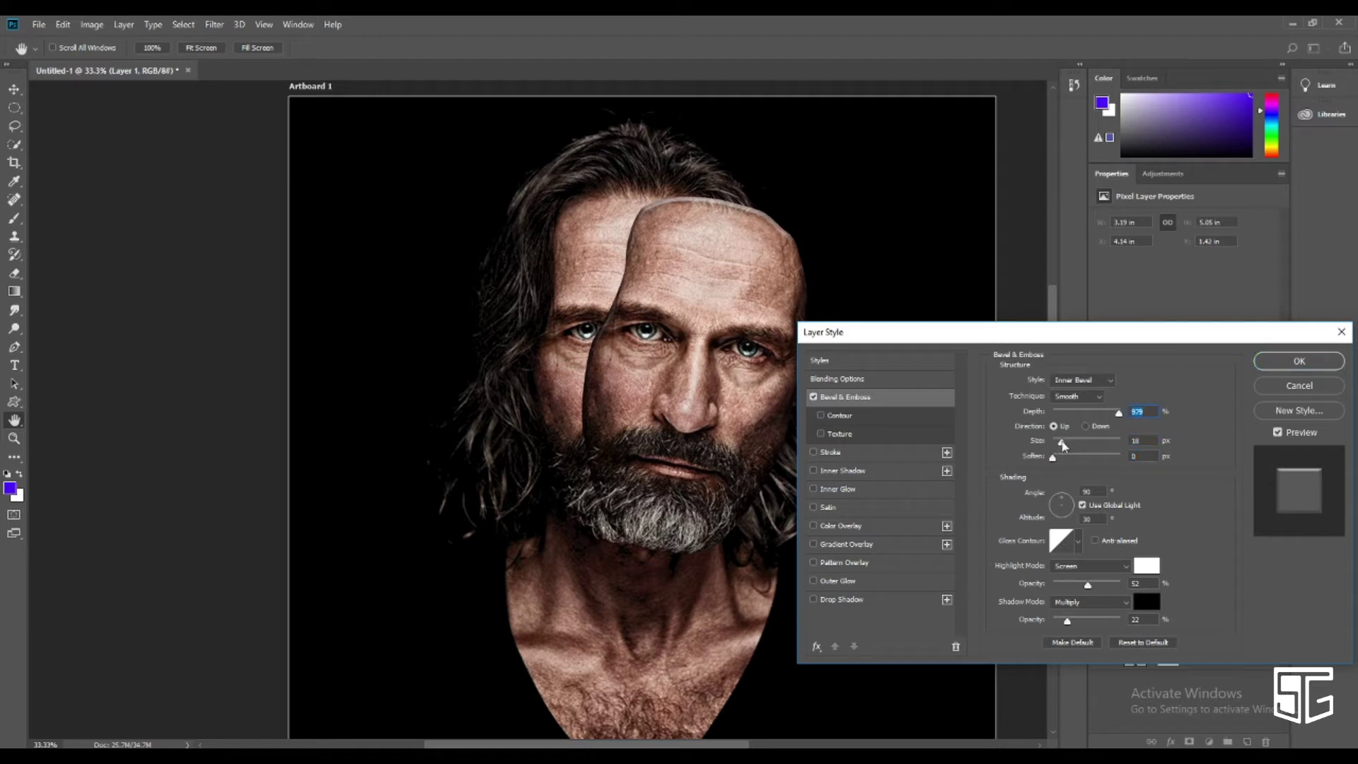
pyautogui.click(1275, 373)
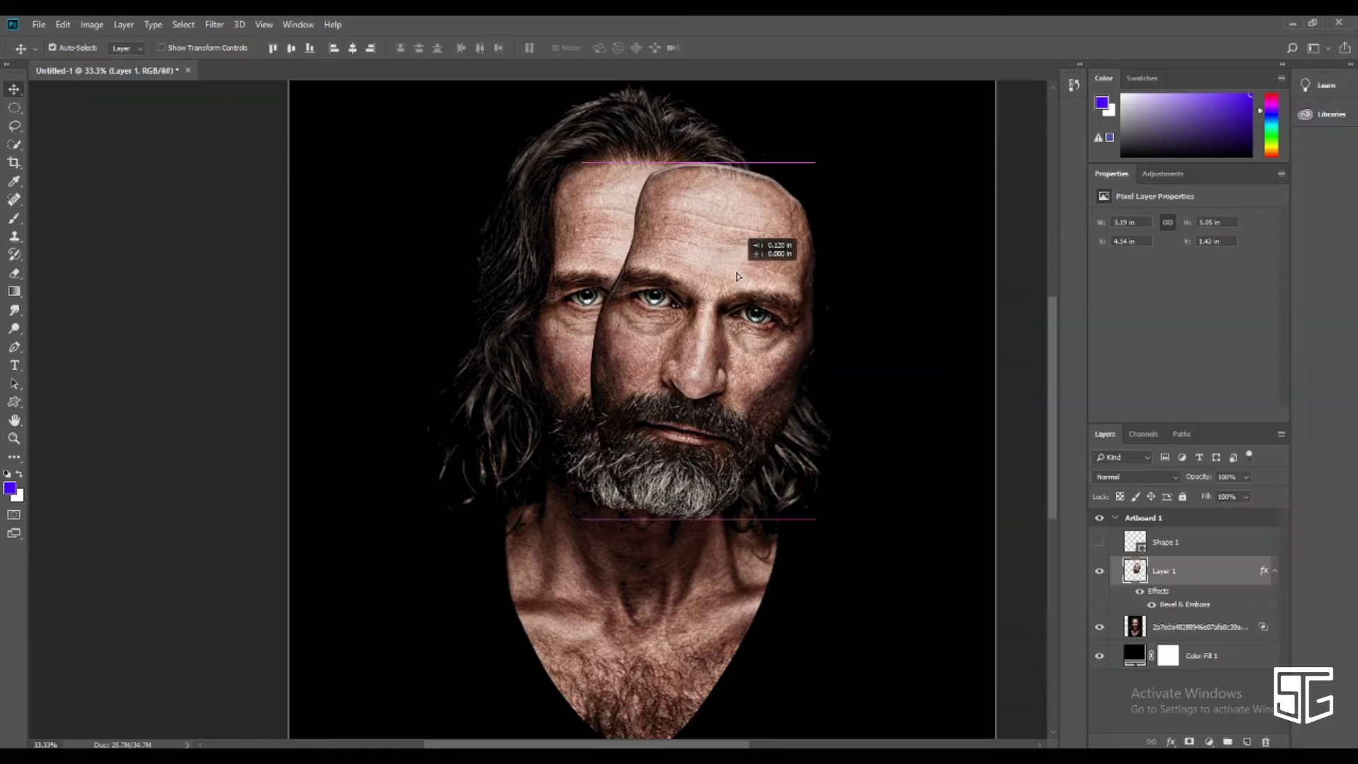
# Add a Drop Shadow at 55 opacity and reposition the face mask
pyautogui.doubleClick(1131, 629)
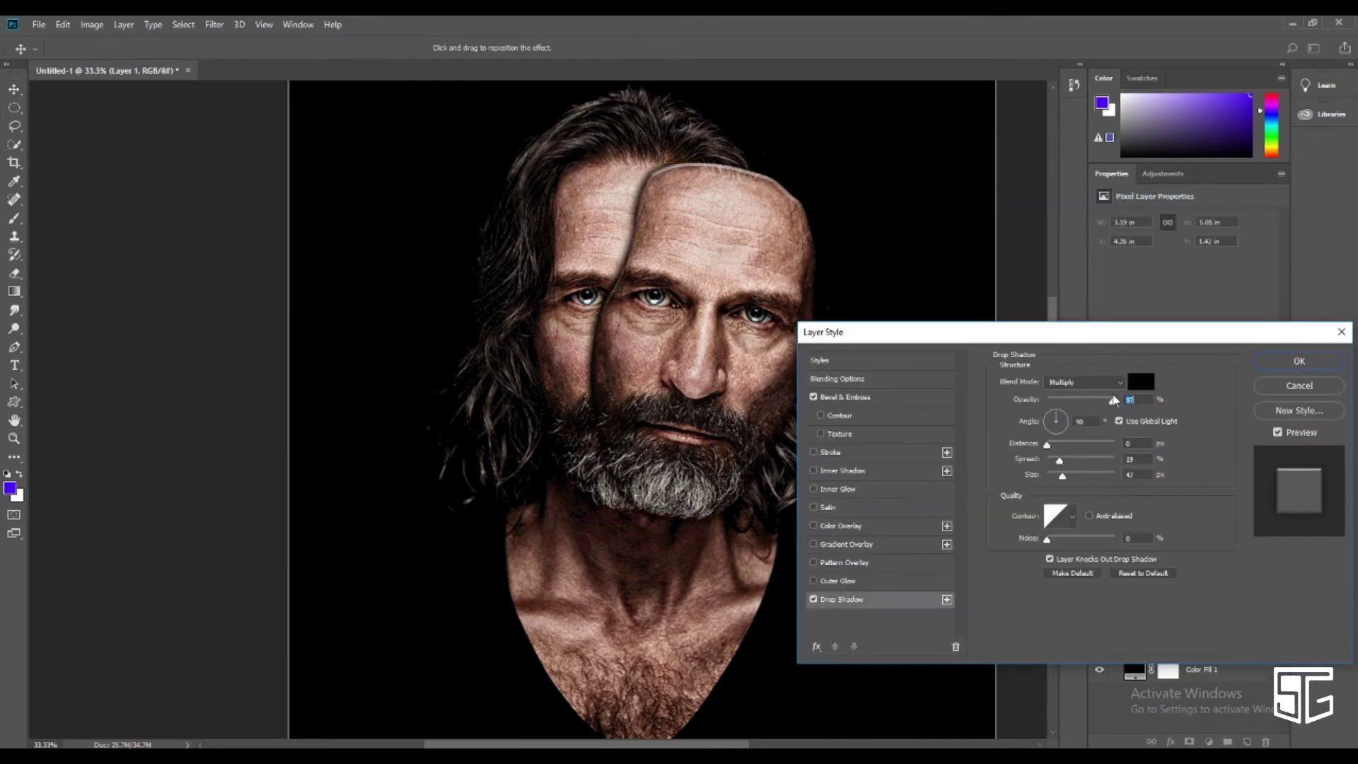
pyautogui.moveTo(1114, 400); pyautogui.dragTo(1086, 404)
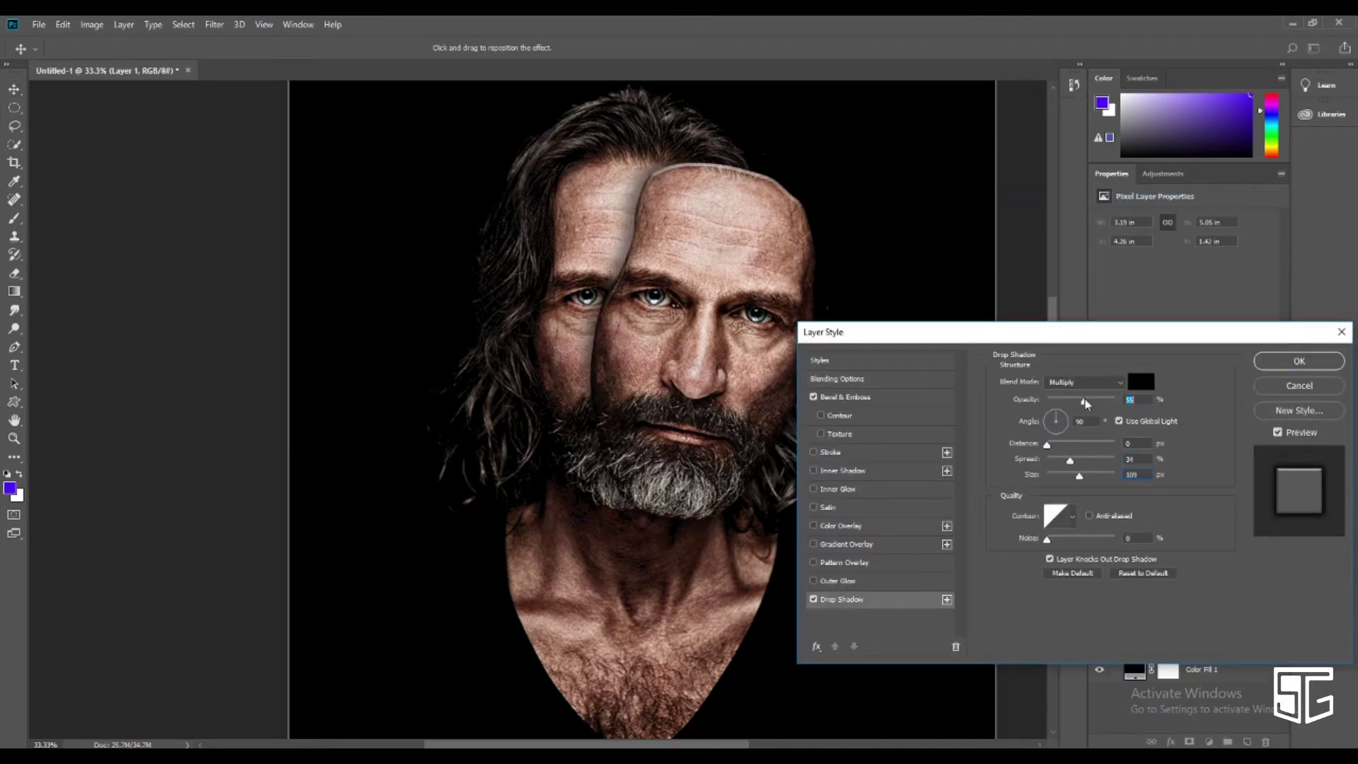
pyautogui.click(1299, 362)
pyautogui.moveTo(728, 290); pyautogui.dragTo(766, 333)
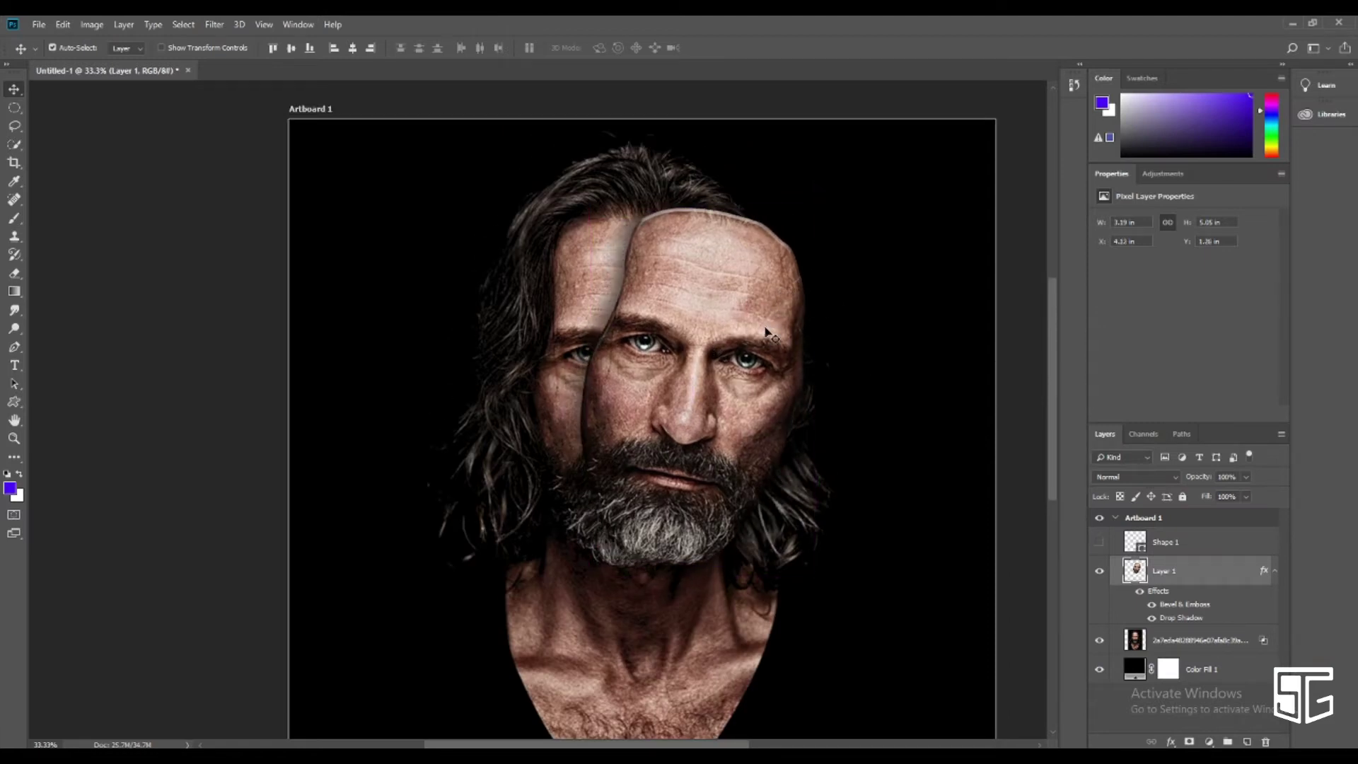
# Move the mask face over the underlying face at full size
pyautogui.moveTo(785, 364); pyautogui.dragTo(704, 280)
pyautogui.hotkey('ctrl', 't')
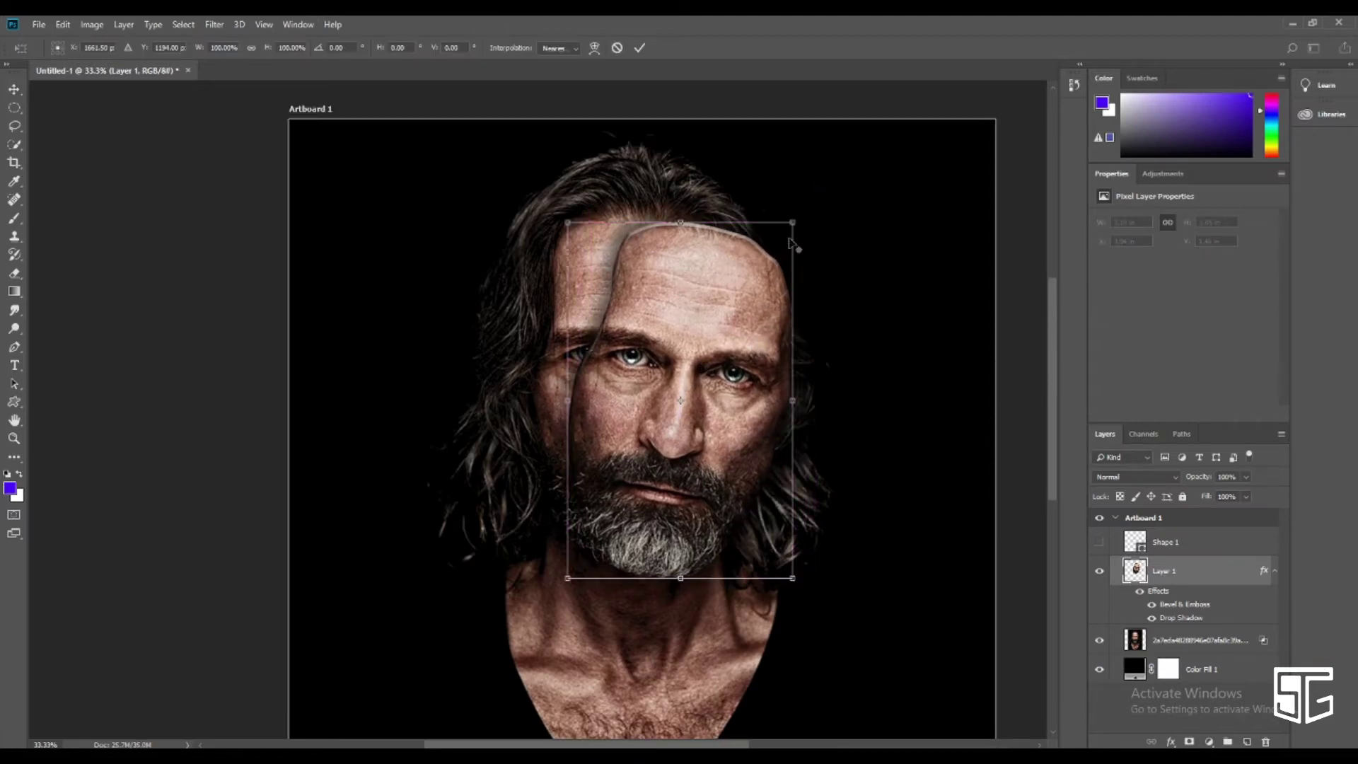
pyautogui.moveTo(795, 236); pyautogui.dragTo(744, 283)
pyautogui.moveTo(660, 351); pyautogui.dragTo(689, 353)
pyautogui.press('Escape')
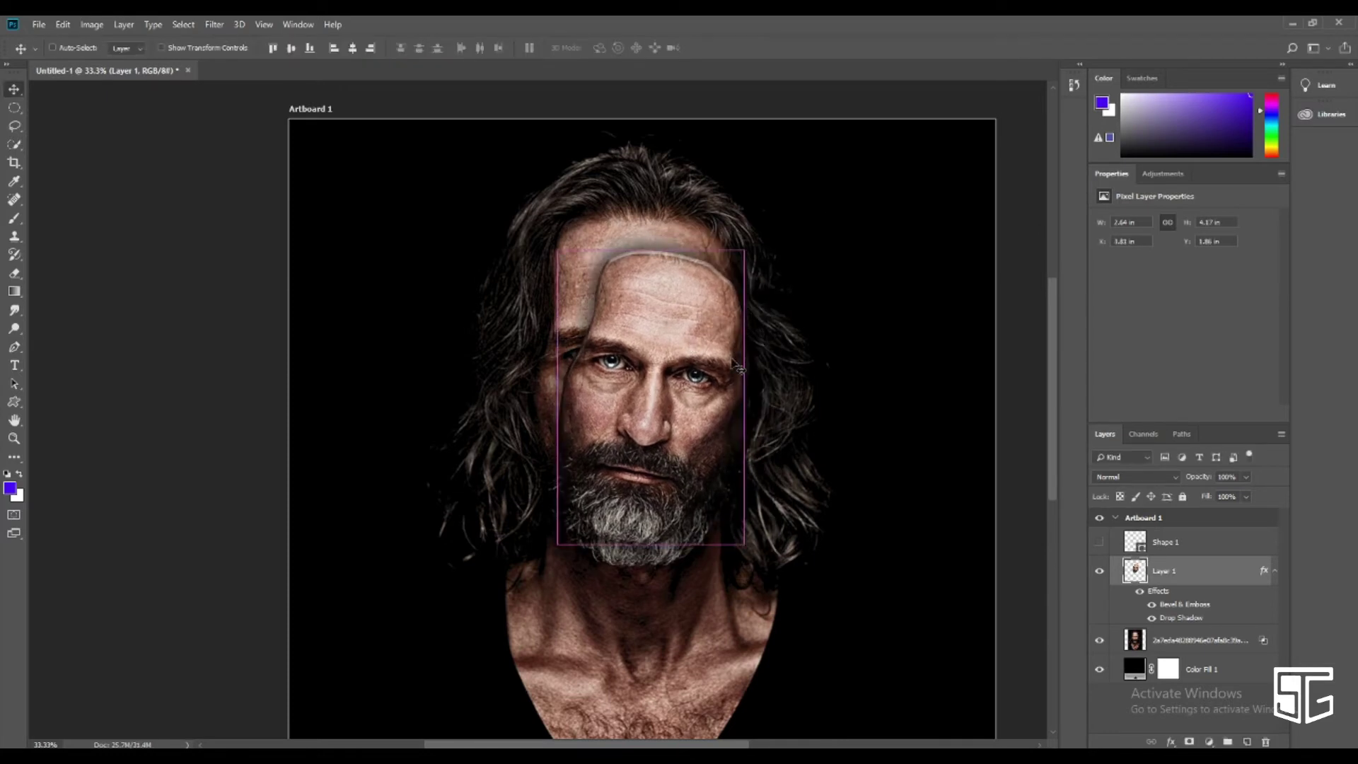
pyautogui.moveTo(663, 283); pyautogui.dragTo(797, 356)
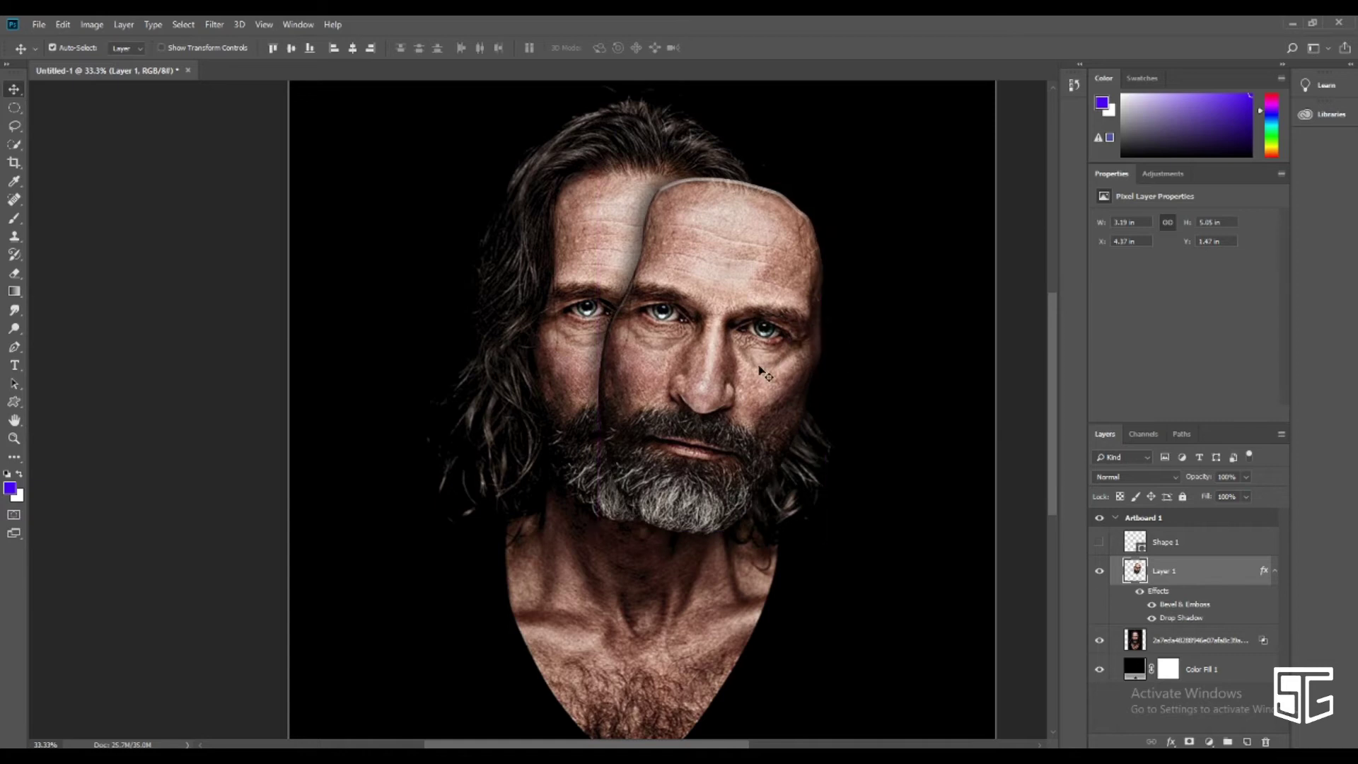
pyautogui.moveTo(797, 356); pyautogui.dragTo(724, 365)
# Tilt the mask face clockwise and fine-tune its angle
pyautogui.hotkey('ctrl', 't')
pyautogui.moveTo(795, 199); pyautogui.dragTo(799, 227)
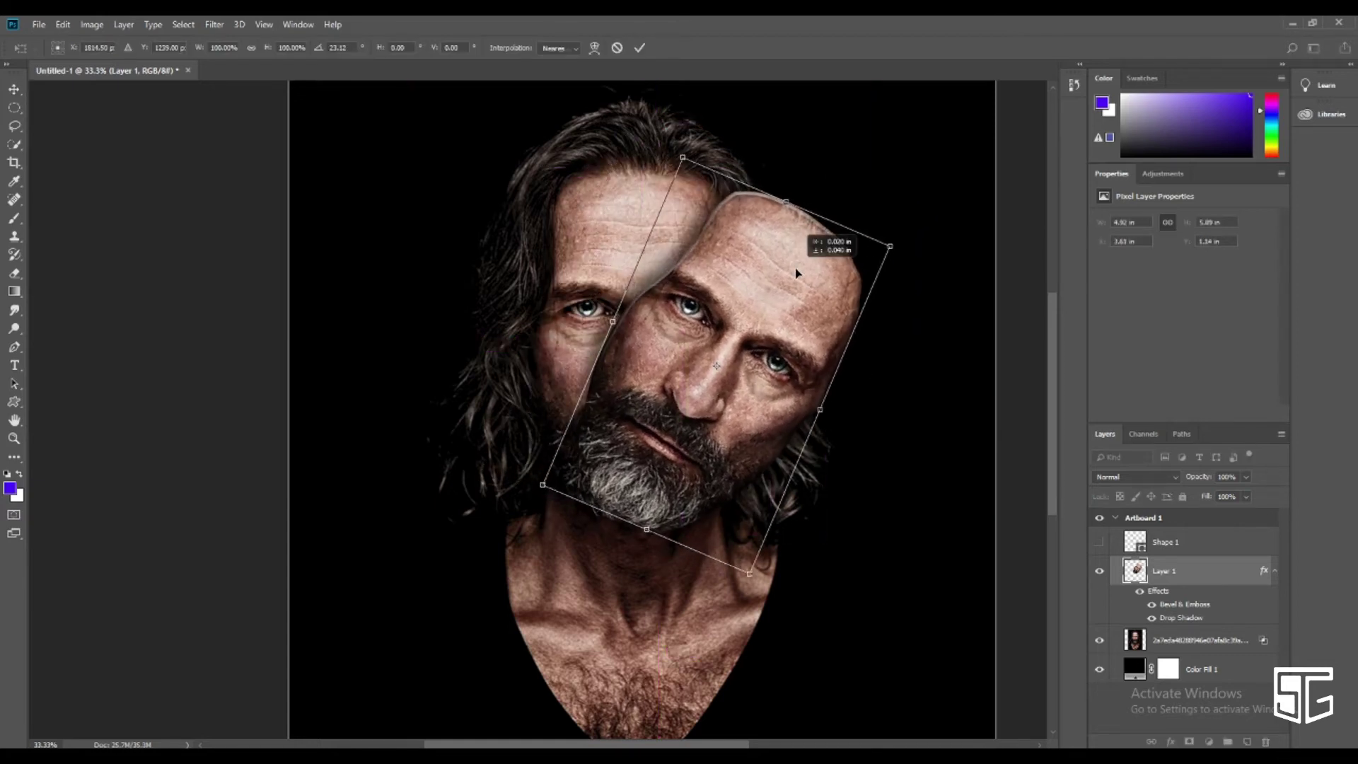
pyautogui.press('Return')
pyautogui.scroll(-1, 894, 409)
pyautogui.scroll(1, 889, 401)
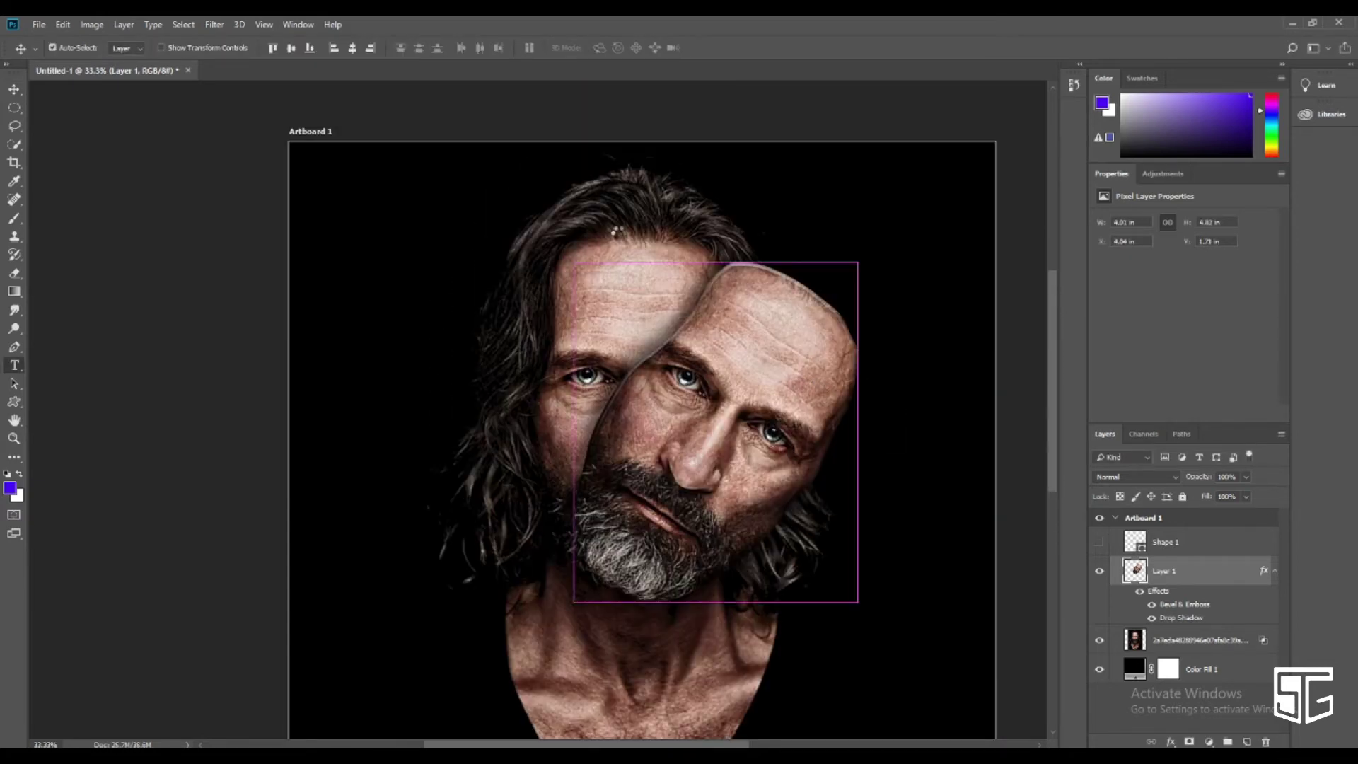
pyautogui.hotkey('ctrl', 't')
pyautogui.moveTo(884, 510); pyautogui.dragTo(910, 488)
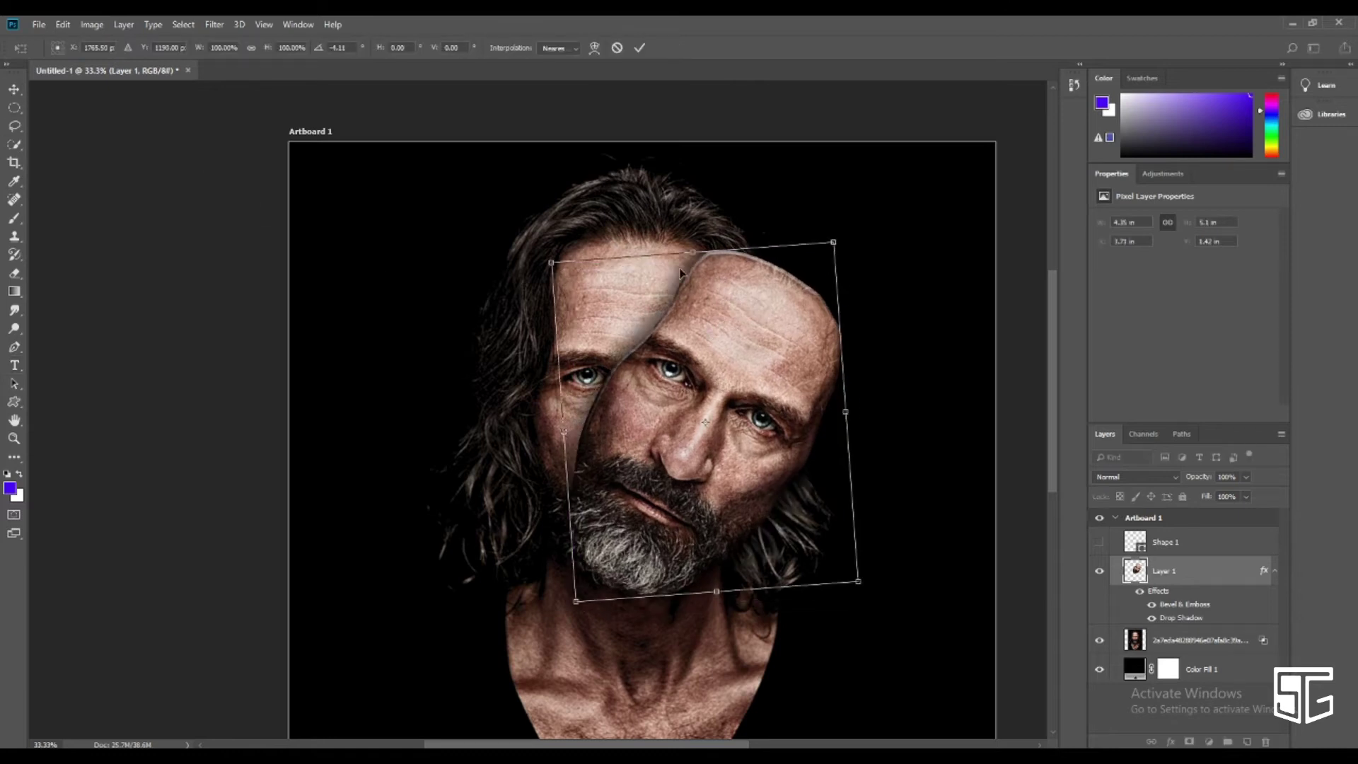
pyautogui.press('Return')
pyautogui.scroll(-2, 910, 479)
pyautogui.scroll(1, 910, 480)
# Add a Black & White adjustment layer
pyautogui.click(1202, 640)
pyautogui.click(1209, 741)
pyautogui.click(1230, 639)
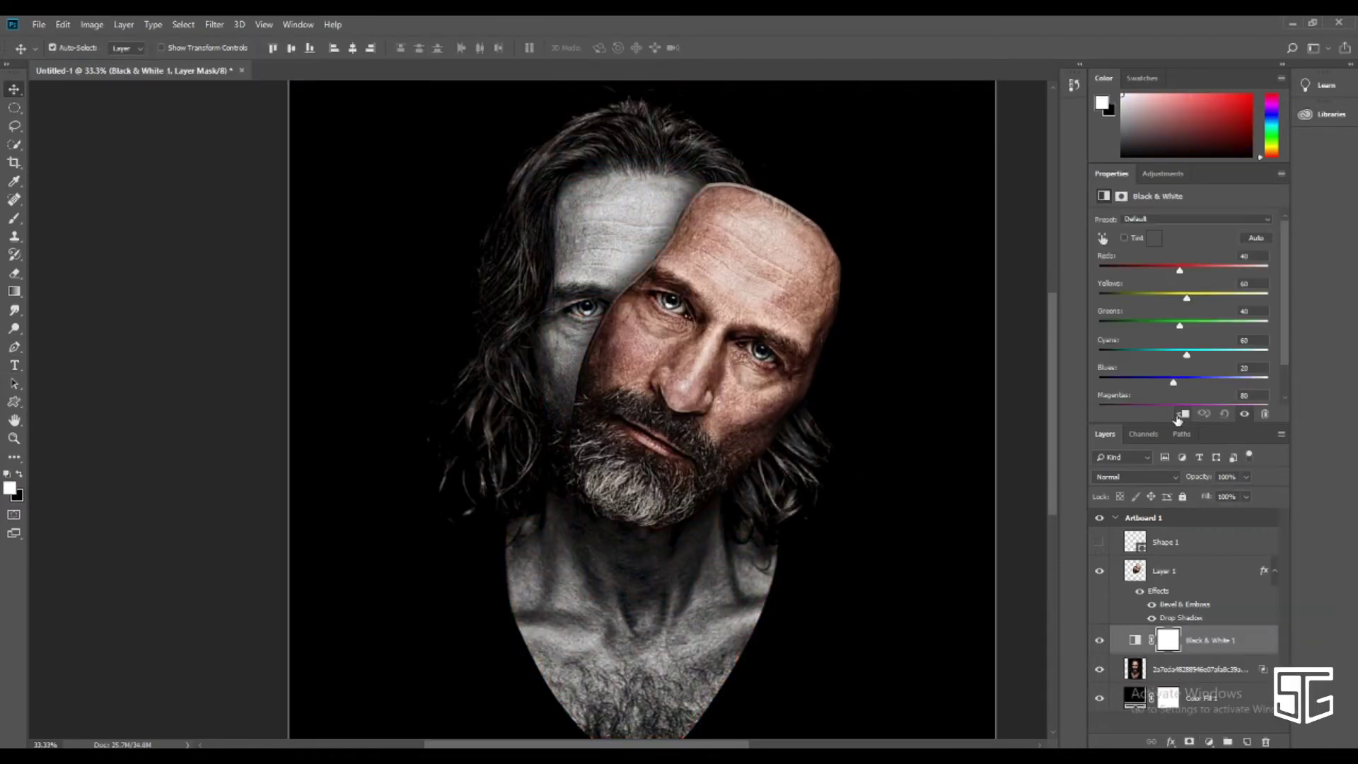
# Set Reds to 2, clip Black & White 1 above Layer 1, and add Layer 2
pyautogui.moveTo(1164, 272); pyautogui.dragTo(1166, 271)
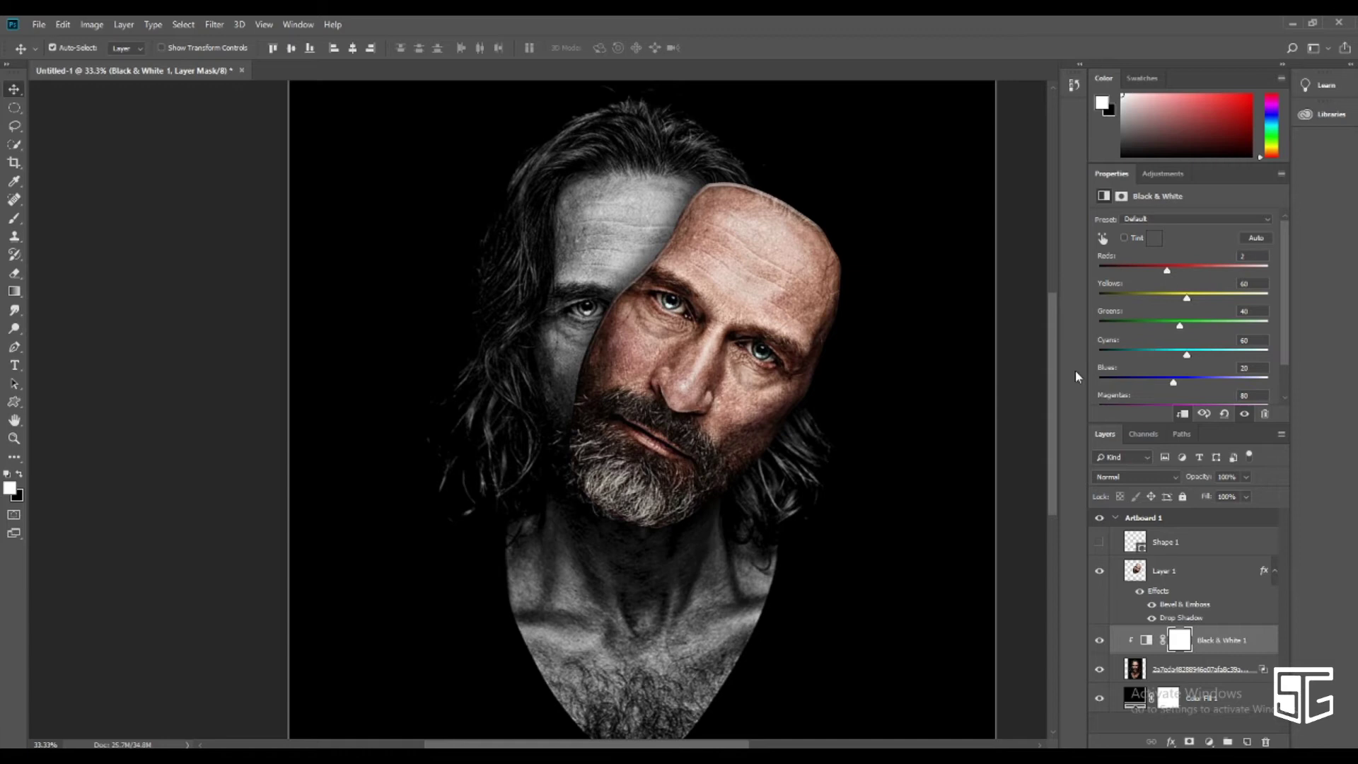
pyautogui.moveTo(1159, 667); pyautogui.dragTo(1166, 557)
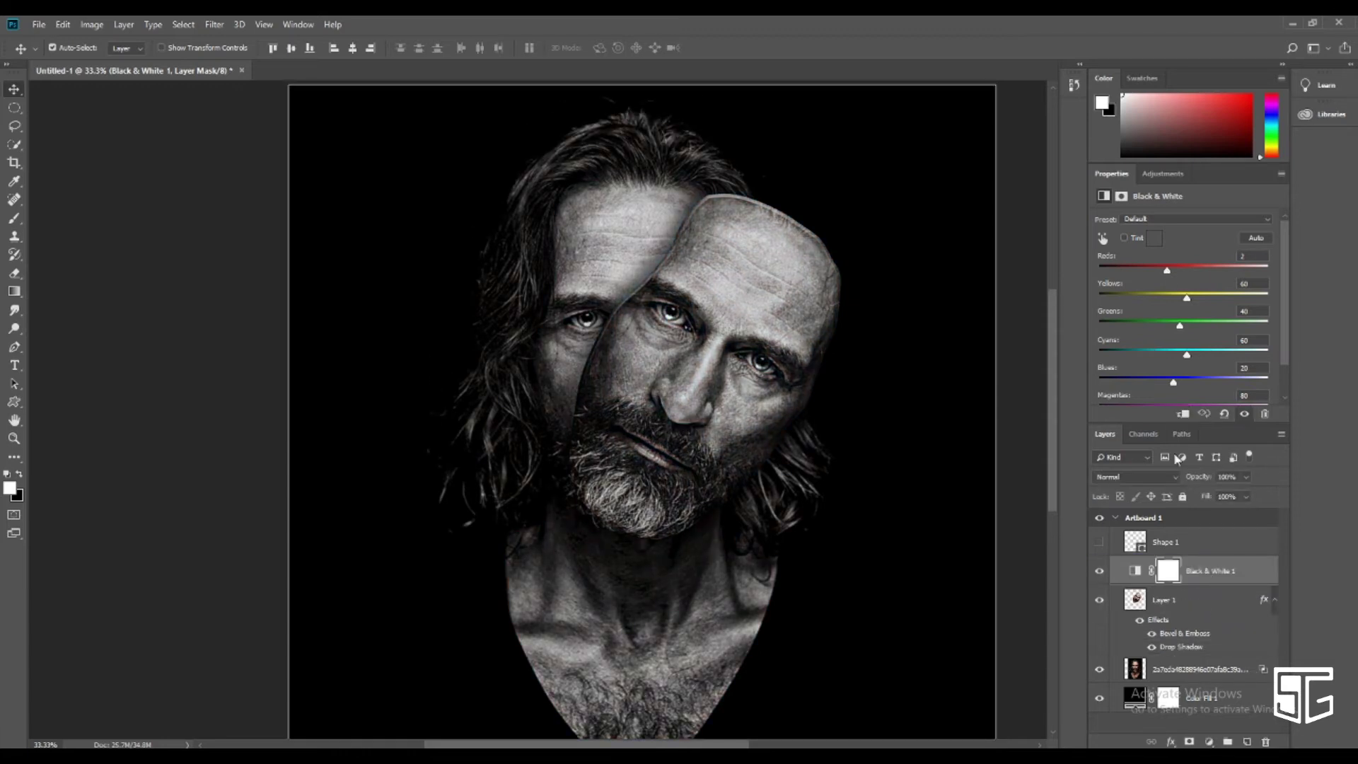
pyautogui.click(1183, 414)
pyautogui.scroll(2, 859, 605)
pyautogui.scroll(-2, 940, 566)
pyautogui.scroll(1, 940, 569)
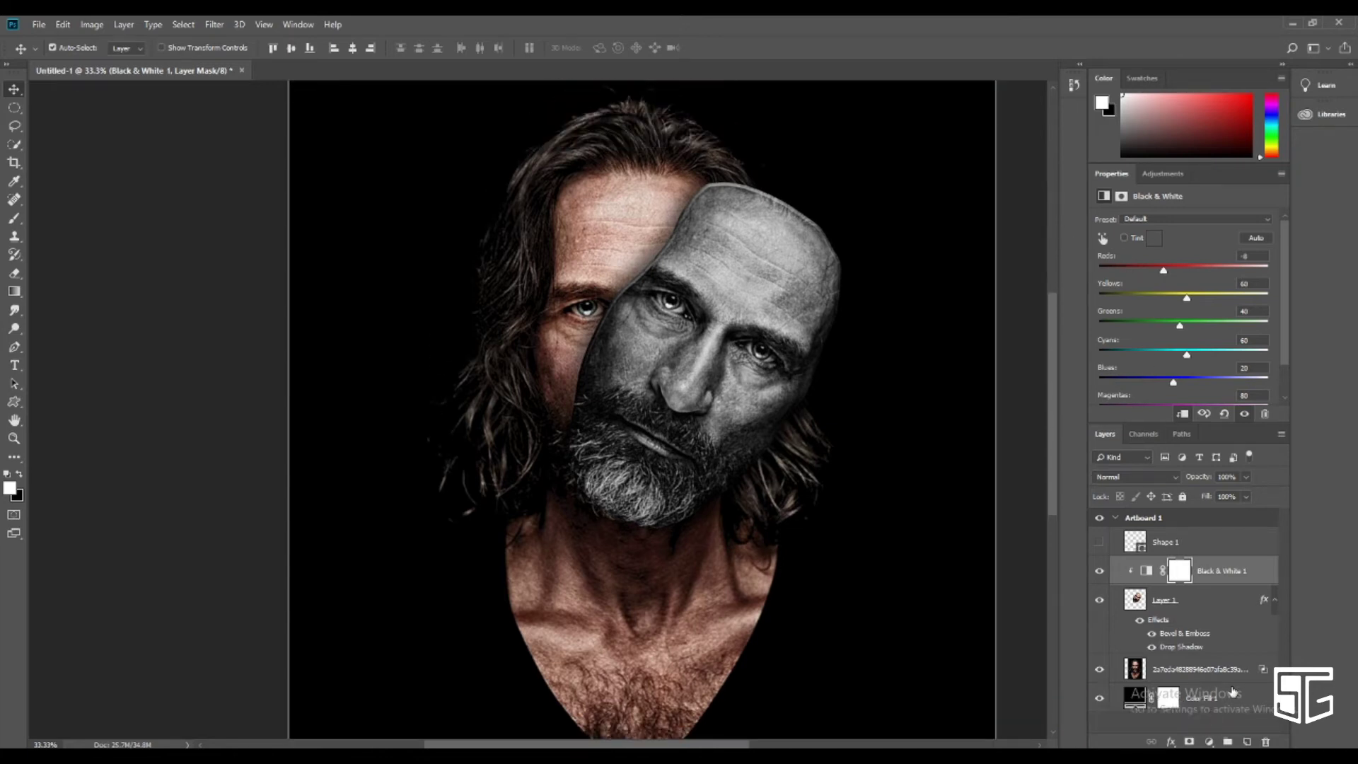
pyautogui.click(1246, 741)
pyautogui.hotkey('ctrl', '+')
# Set Layer 2 to Multiply for painting the red eyes
pyautogui.press('b')
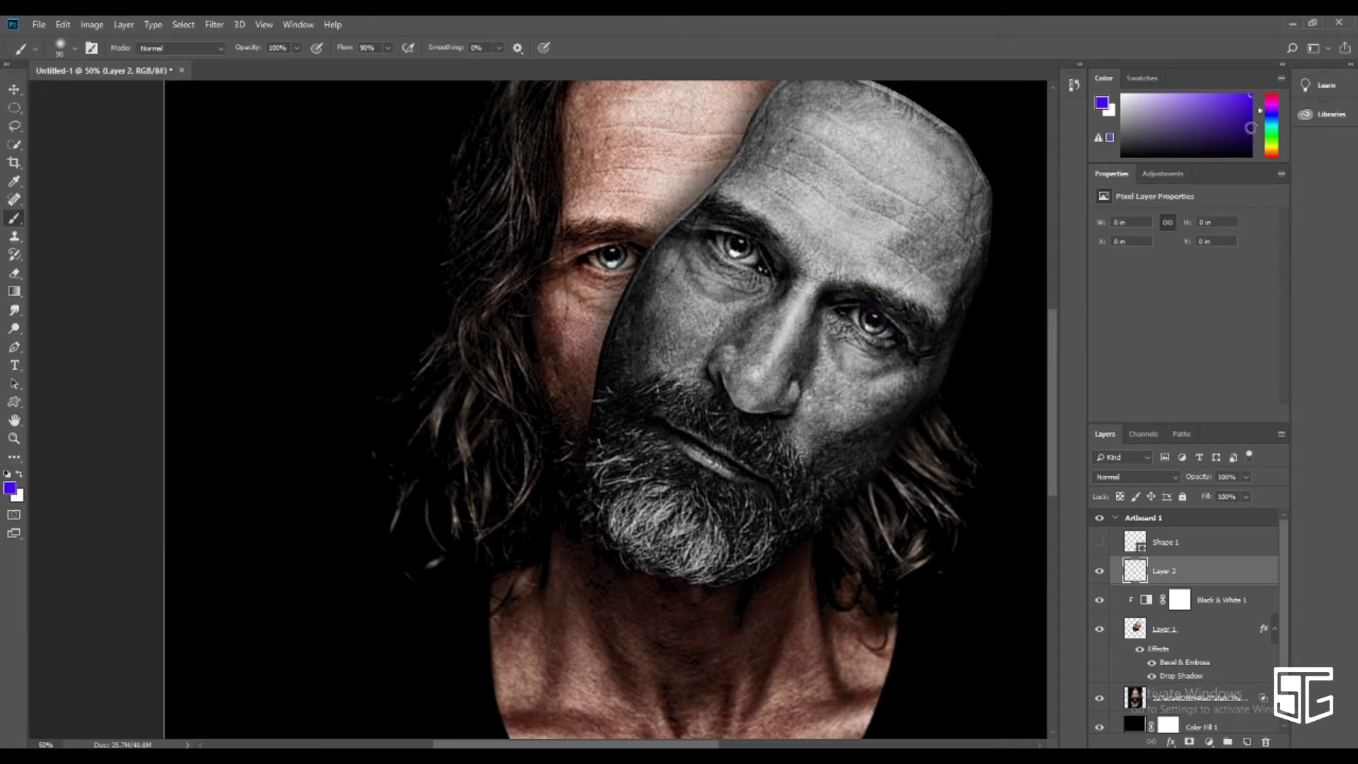
pyautogui.click(1118, 476)
pyautogui.click(1124, 202)
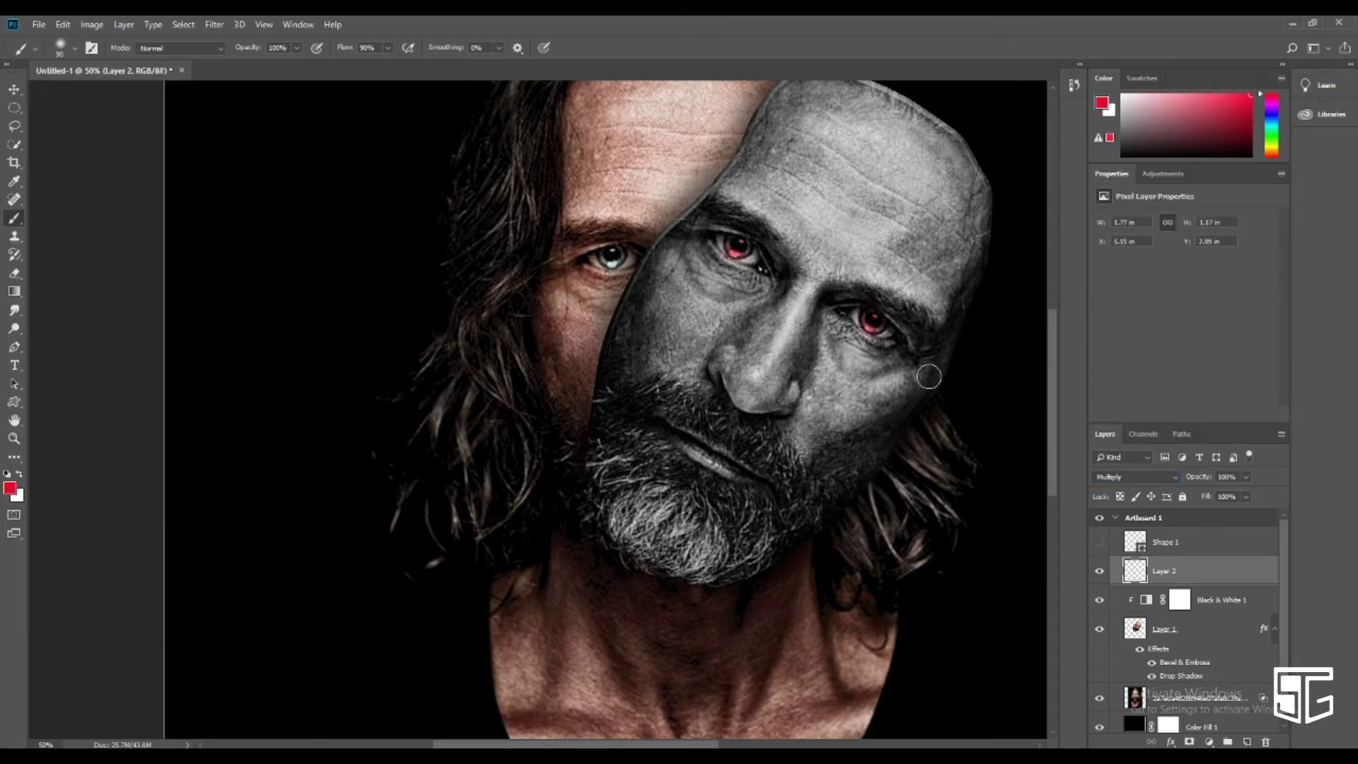
pyautogui.hotkey('ctrl', '-')
pyautogui.scroll(2, 642, 410)
# Add Layer 3 in Subtract mode with blue as the paint colour
pyautogui.click(1271, 118)
pyautogui.click(1246, 742)
pyautogui.click(1135, 477)
pyautogui.click(1124, 414)
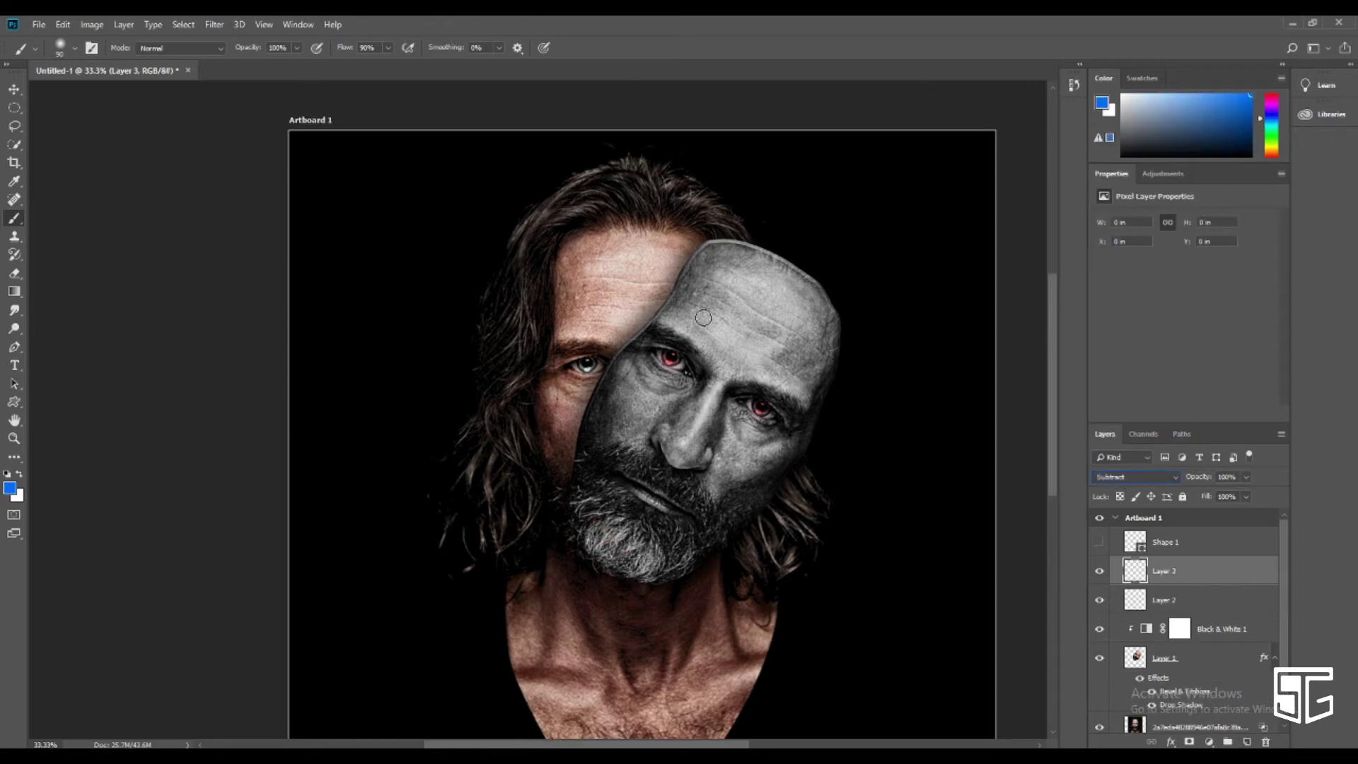
pyautogui.press('v')
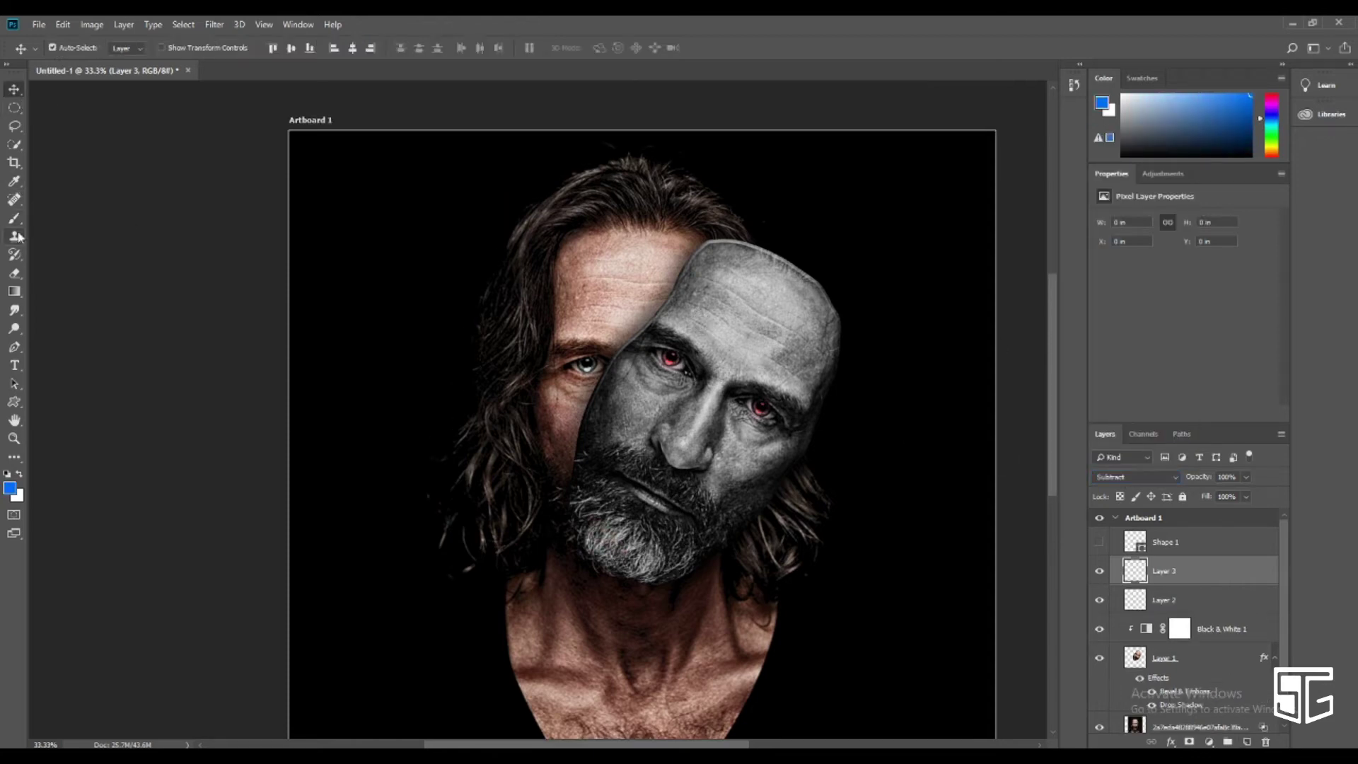
# Paint orange over the mask's right cheek and beard, erasing the excess
pyautogui.moveTo(775, 320)
pyautogui.mouseDown()
pyautogui.moveTo(744, 268)
pyautogui.moveTo(820, 357)
pyautogui.mouseUp()
pyautogui.hotkey('ctrl', 'z')
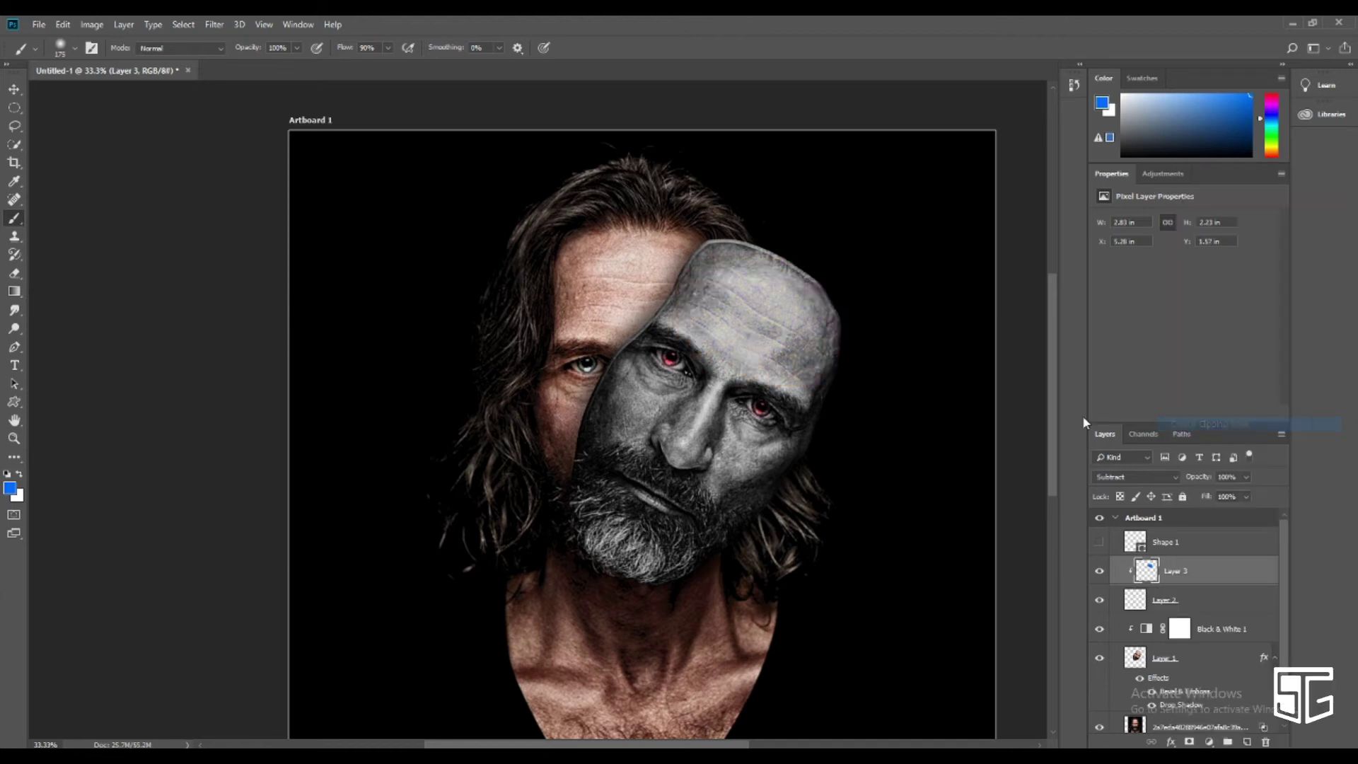
pyautogui.moveTo(1155, 574); pyautogui.dragTo(1184, 644)
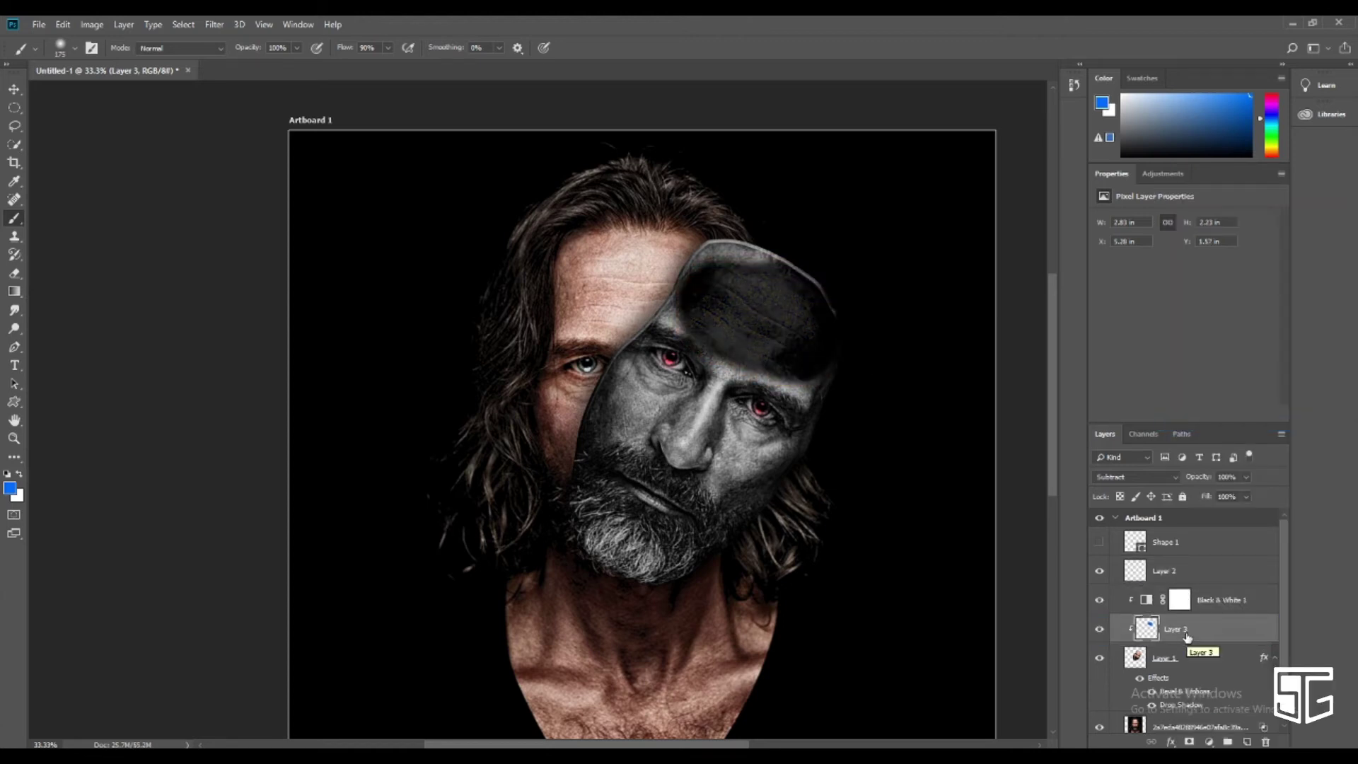
pyautogui.moveTo(1159, 629); pyautogui.dragTo(1161, 612)
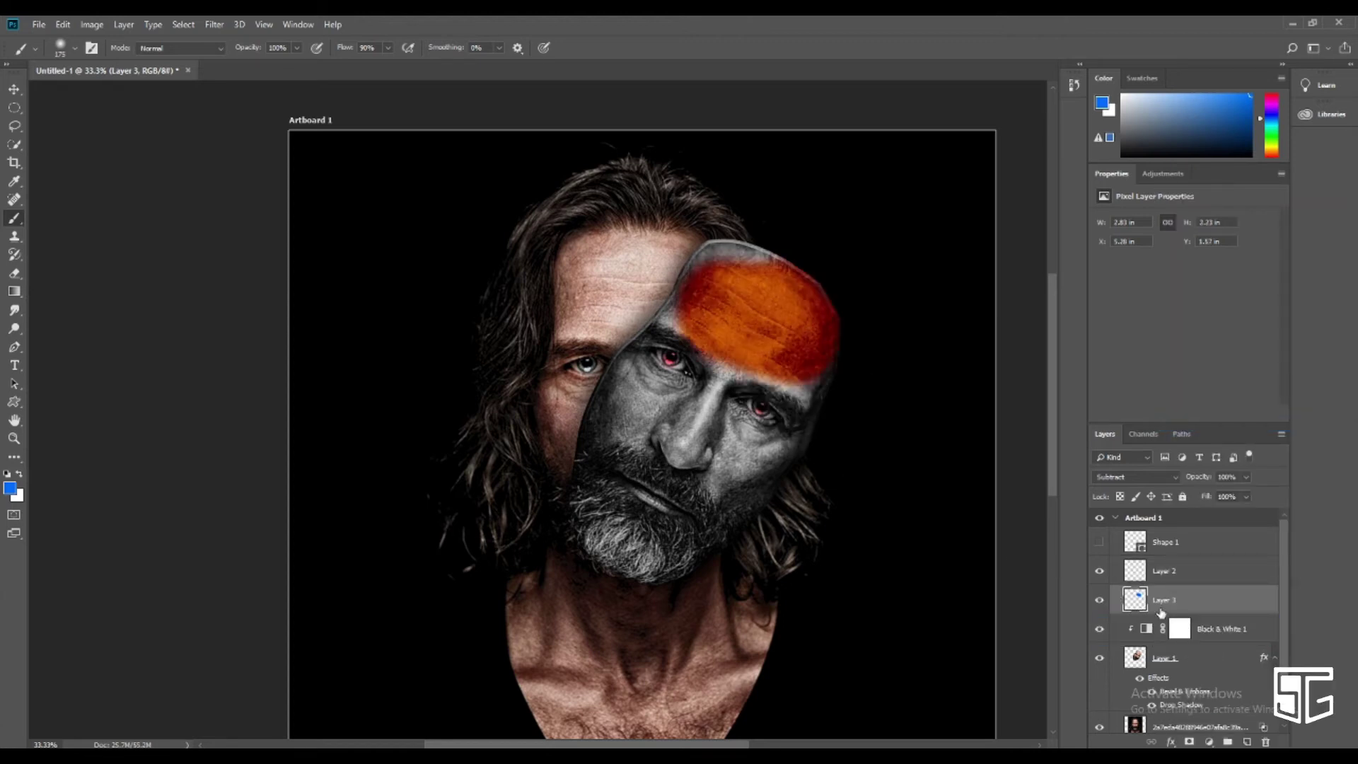
pyautogui.moveTo(791, 444)
pyautogui.mouseDown()
pyautogui.moveTo(710, 516)
pyautogui.moveTo(711, 393)
pyautogui.mouseUp()
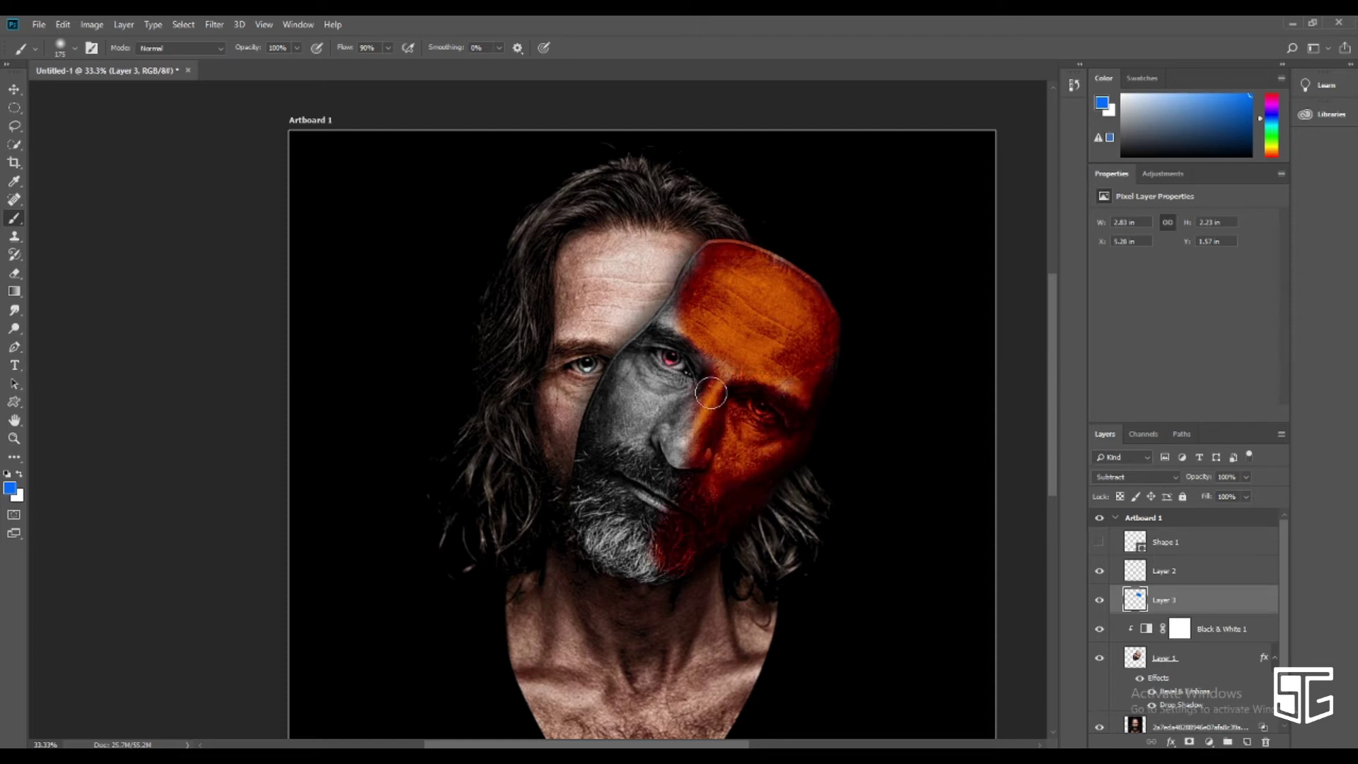
pyautogui.scroll(-1, 900, 415)
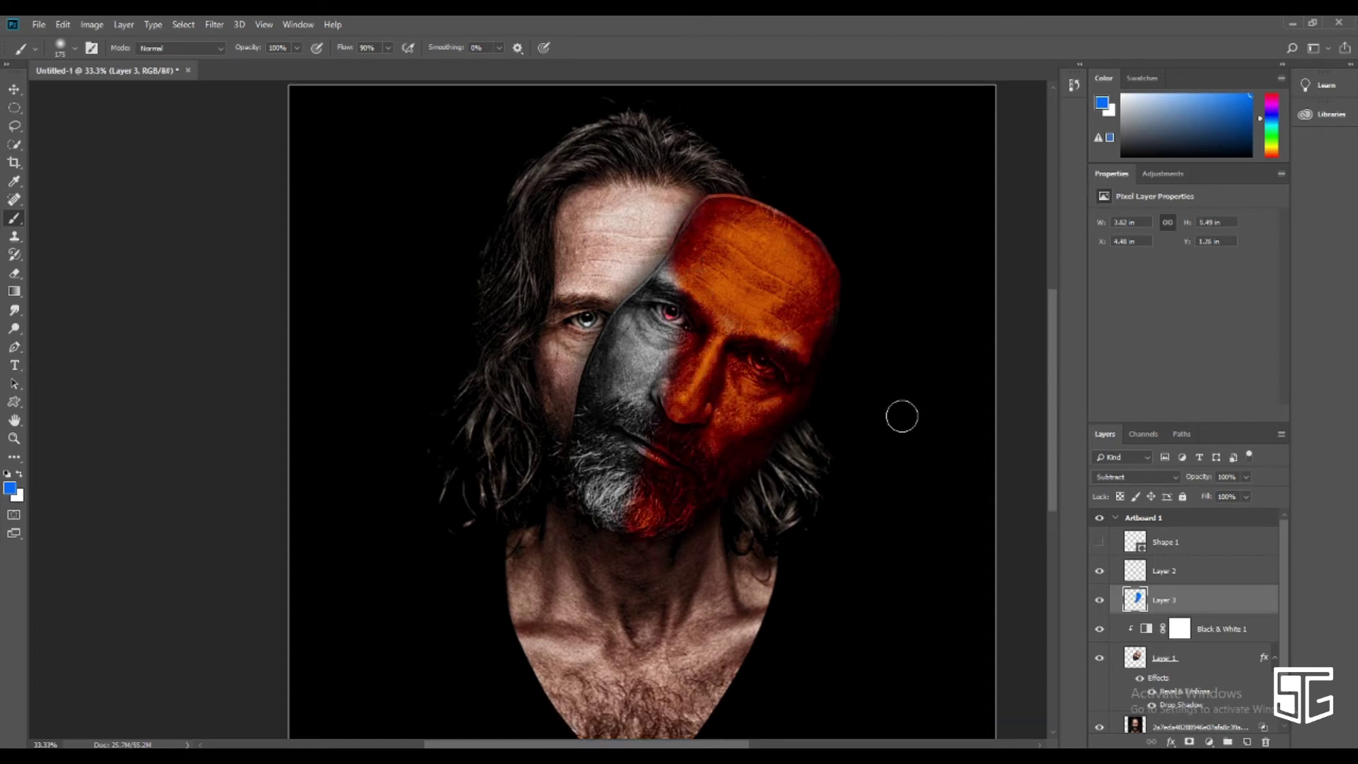
pyautogui.scroll(1, 467, 481)
pyautogui.click(14, 273)
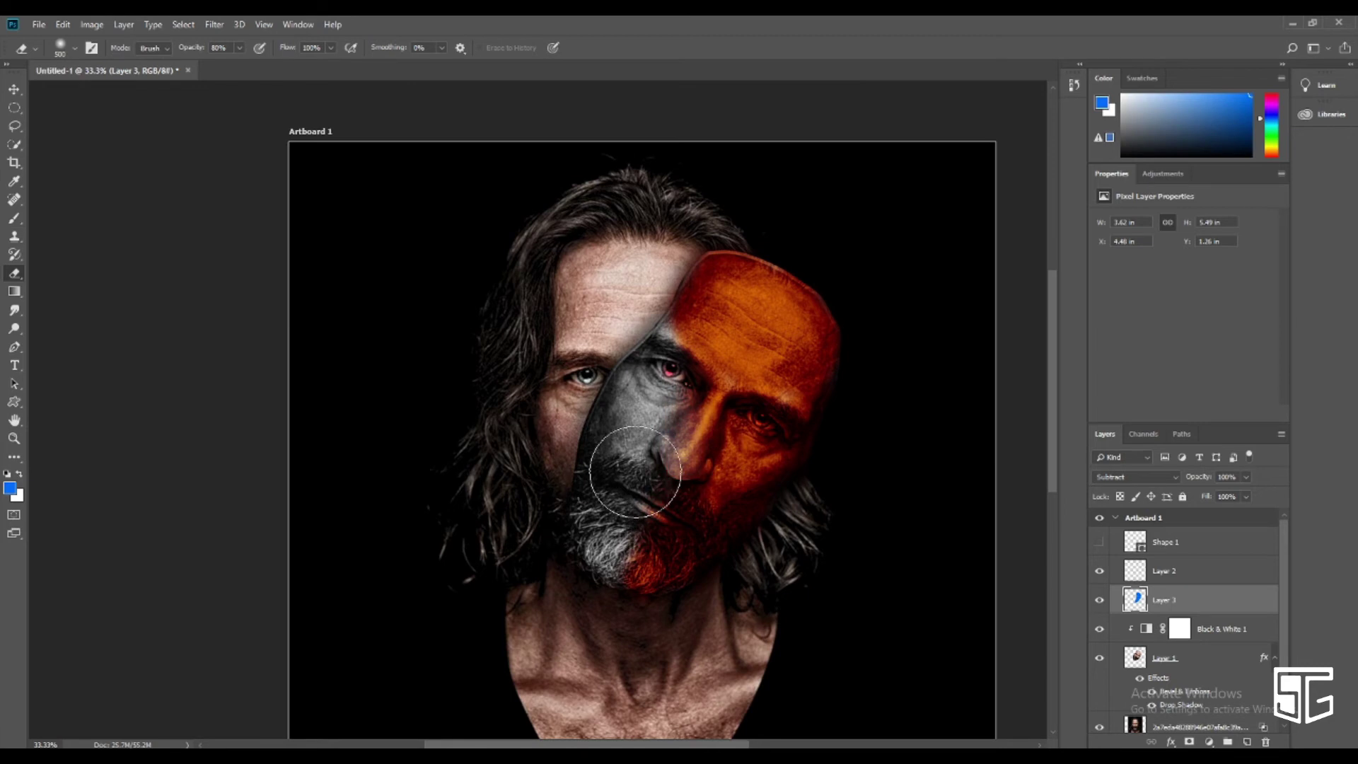
pyautogui.moveTo(643, 279); pyautogui.dragTo(707, 311)
pyautogui.scroll(-3, 867, 481)
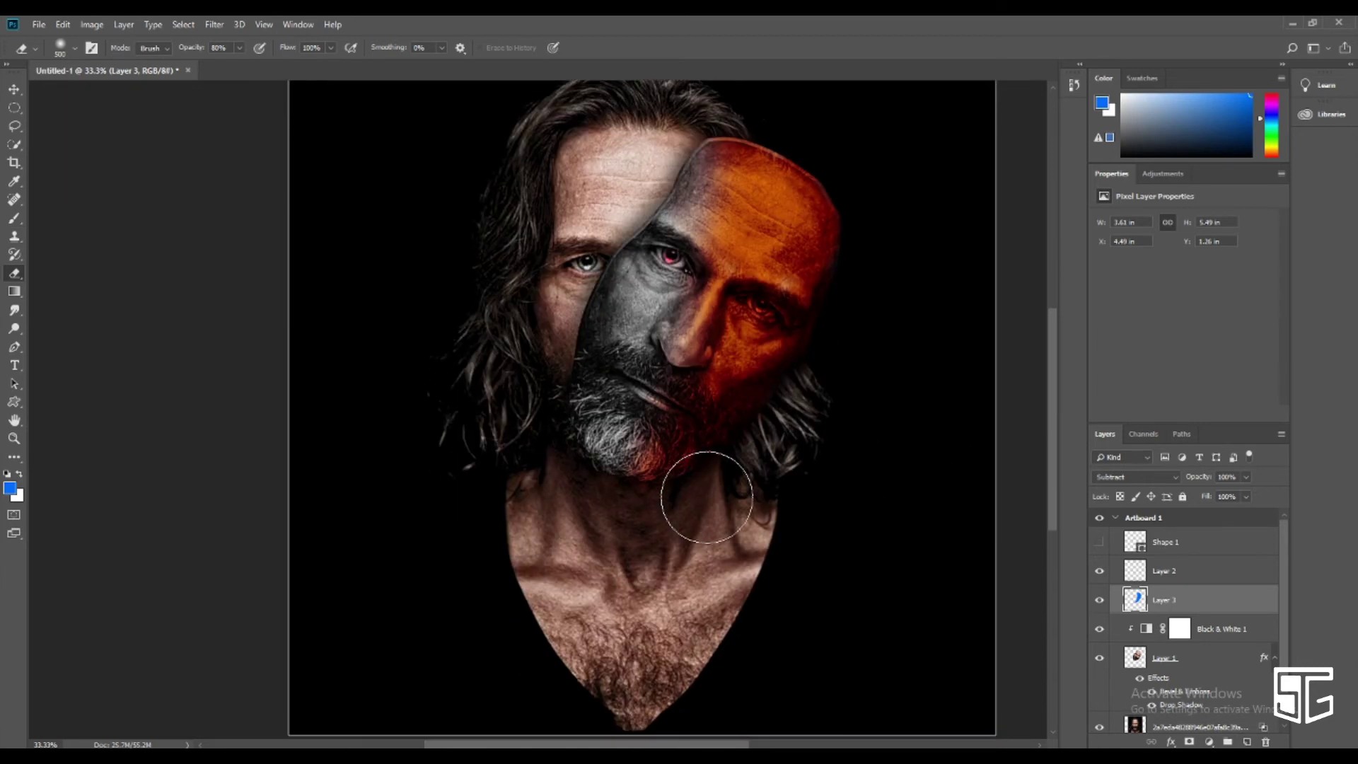
# Add Layer 4 in Subtract mode and paint orange over the left face and hair
pyautogui.press('v')
pyautogui.click(1247, 741)
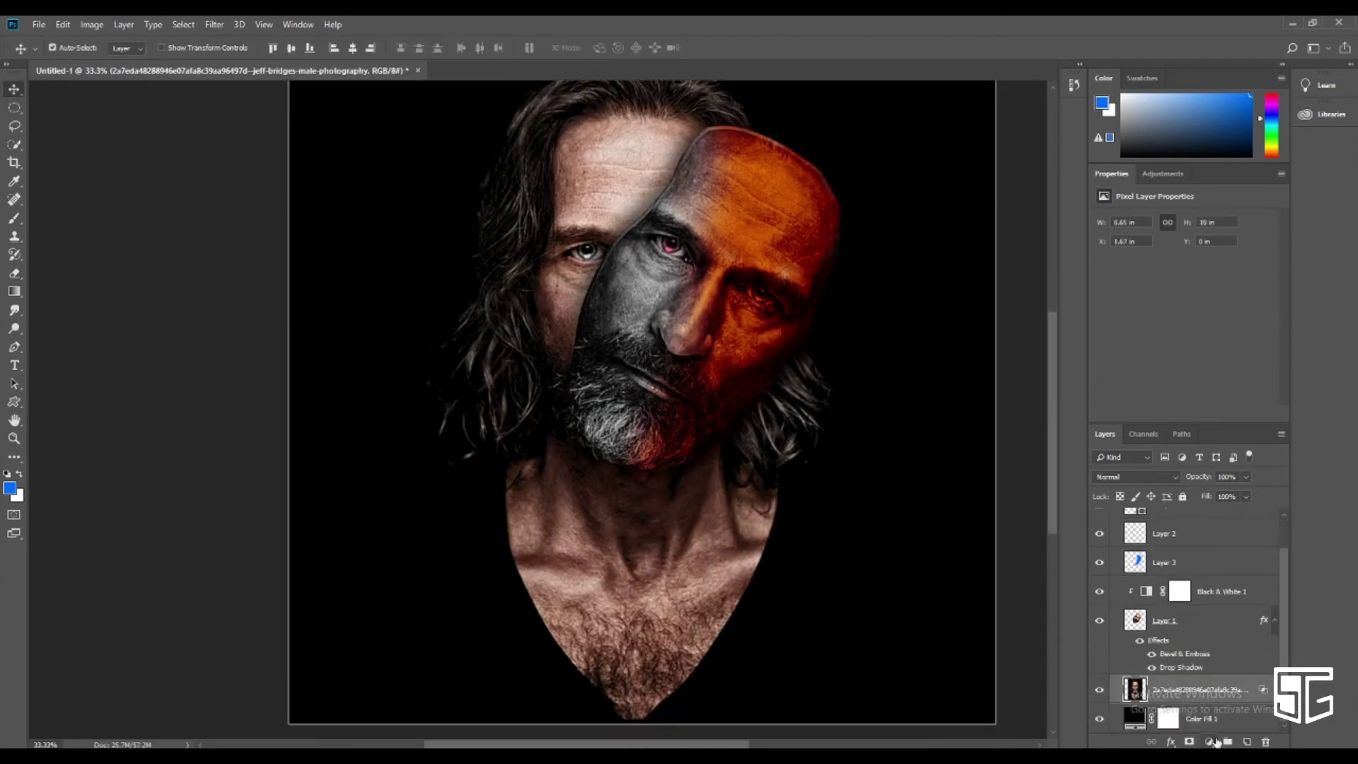
pyautogui.click(1133, 476)
pyautogui.click(1118, 398)
pyautogui.press('b')
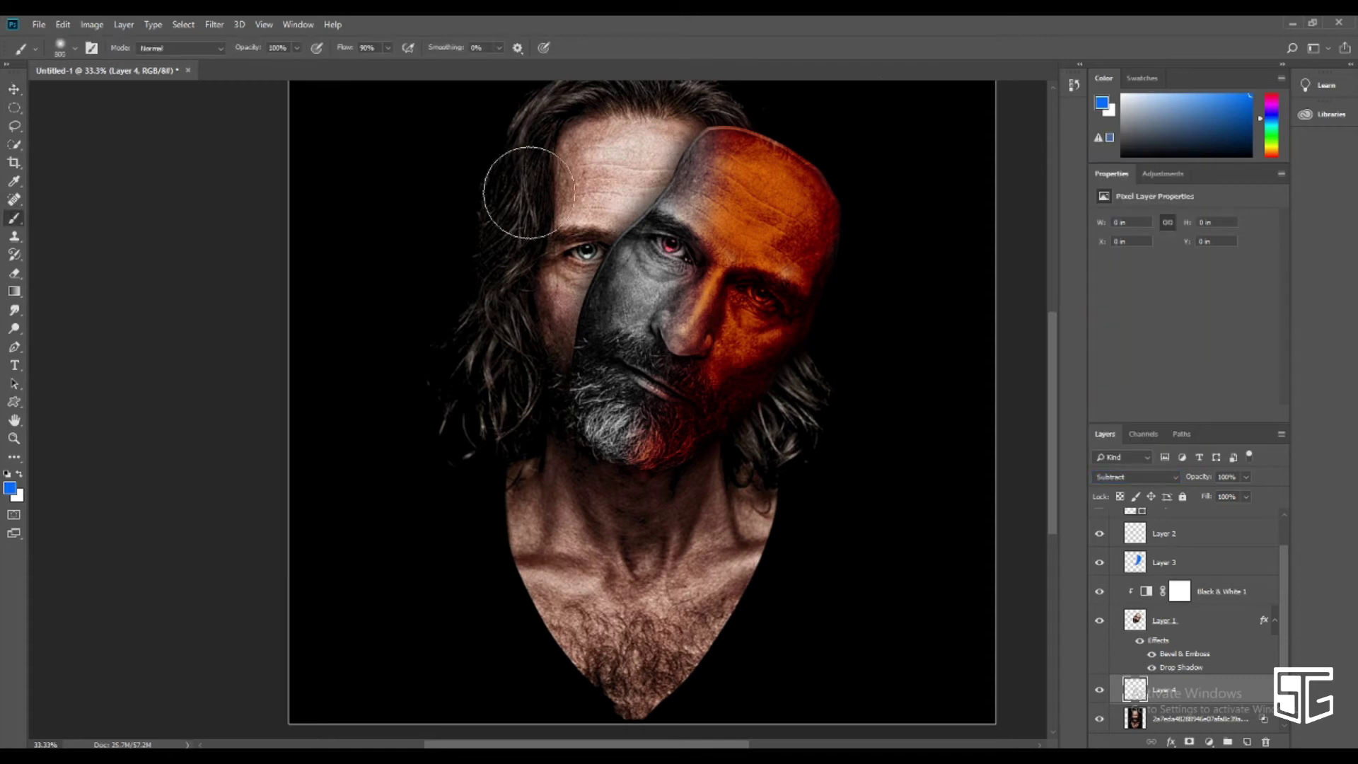
pyautogui.moveTo(1266, 104); pyautogui.dragTo(1266, 94)
pyautogui.moveTo(548, 99); pyautogui.dragTo(527, 594)
pyautogui.moveTo(601, 71); pyautogui.dragTo(580, 283)
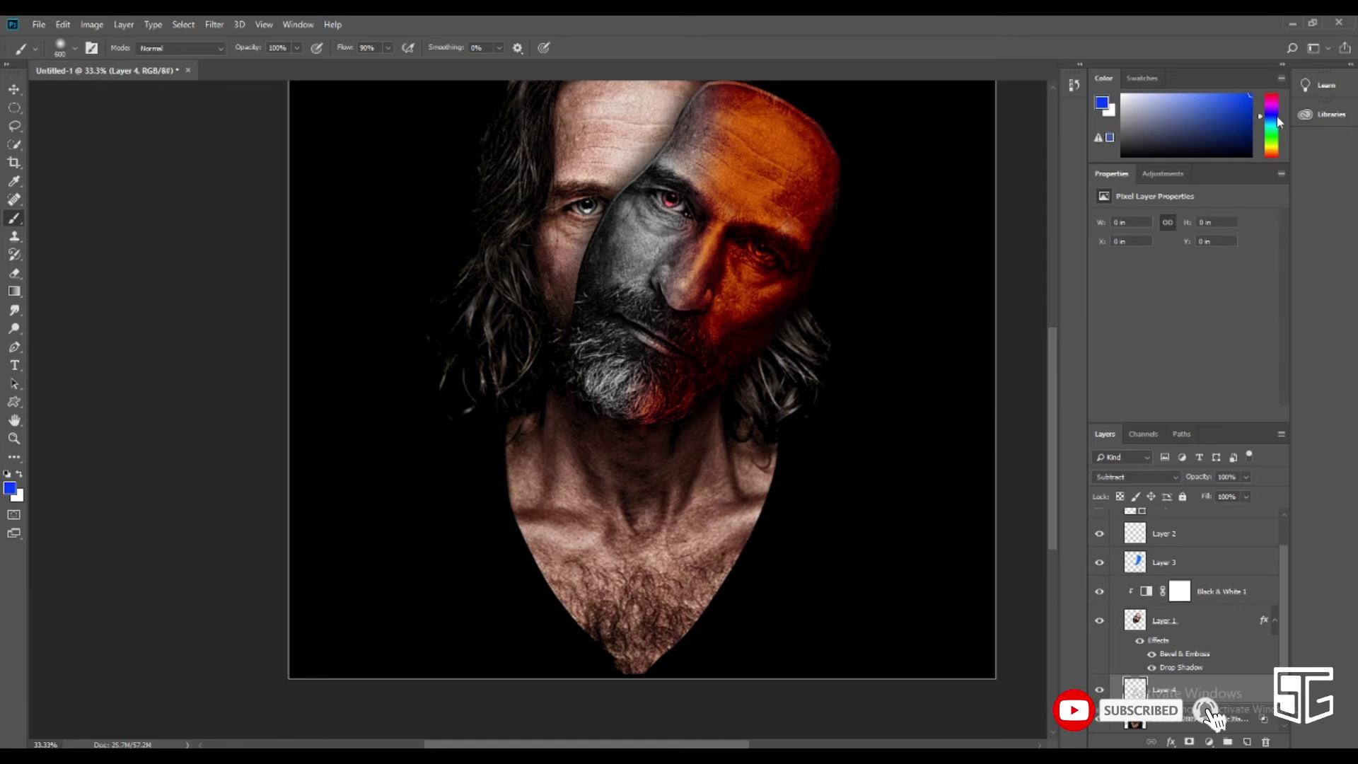
pyautogui.moveTo(551, 106)
pyautogui.mouseDown()
pyautogui.moveTo(516, 303)
pyautogui.moveTo(561, 151)
pyautogui.moveTo(636, 176)
pyautogui.mouseUp()
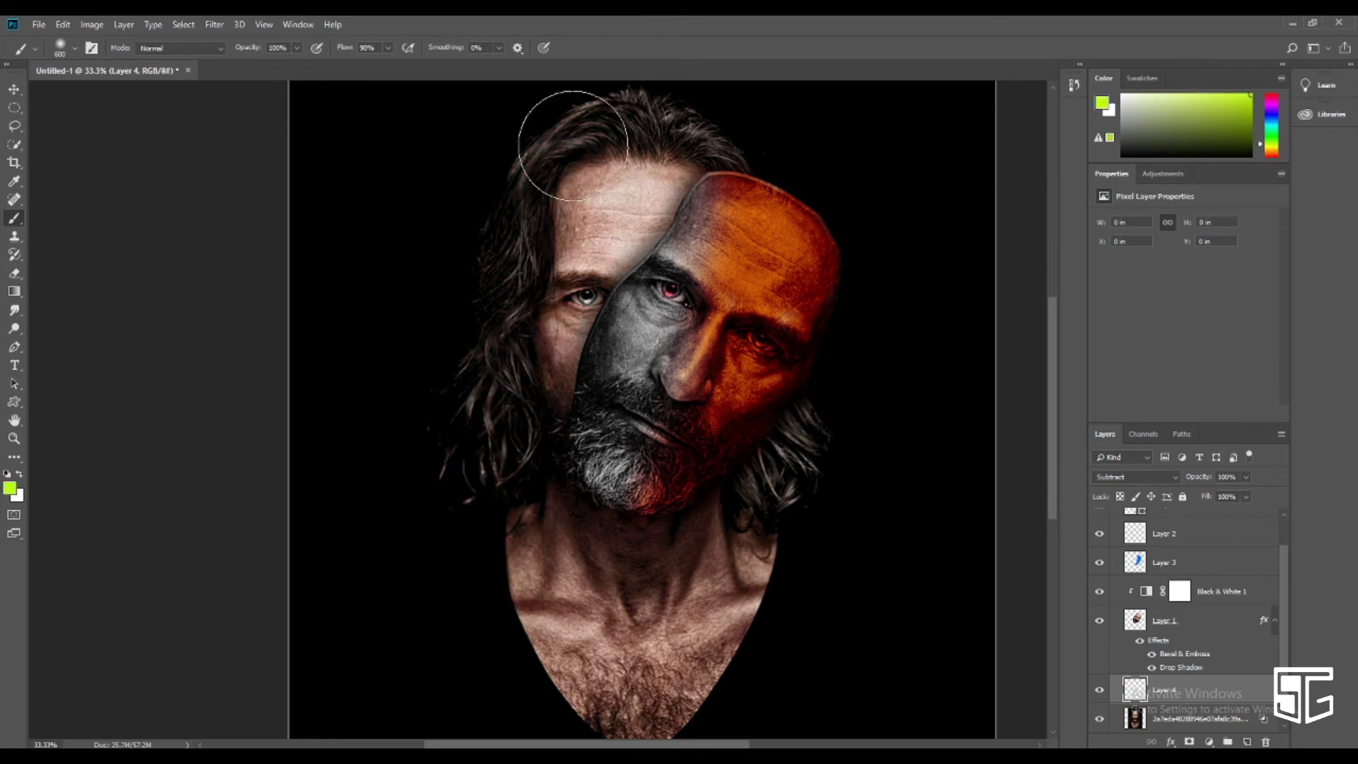
# Erase the portrait's chest so it fades into black
pyautogui.moveTo(735, 615); pyautogui.dragTo(537, 608)
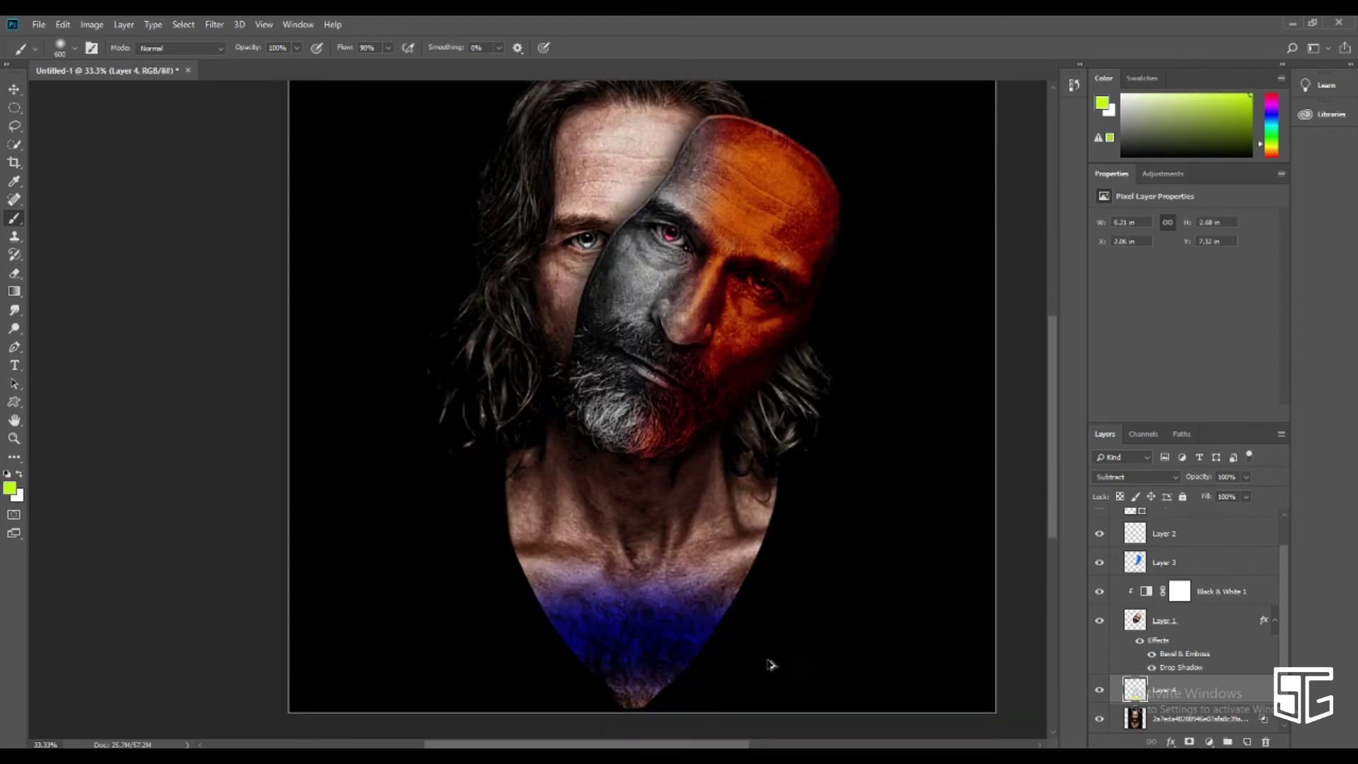
pyautogui.hotkey('ctrl', 'z')
pyautogui.press('e')
pyautogui.hotkey('alt', '[')
pyautogui.moveTo(694, 620)
pyautogui.mouseDown()
pyautogui.moveTo(618, 679)
pyautogui.moveTo(776, 570)
pyautogui.moveTo(818, 576)
pyautogui.moveTo(523, 525)
pyautogui.mouseUp()
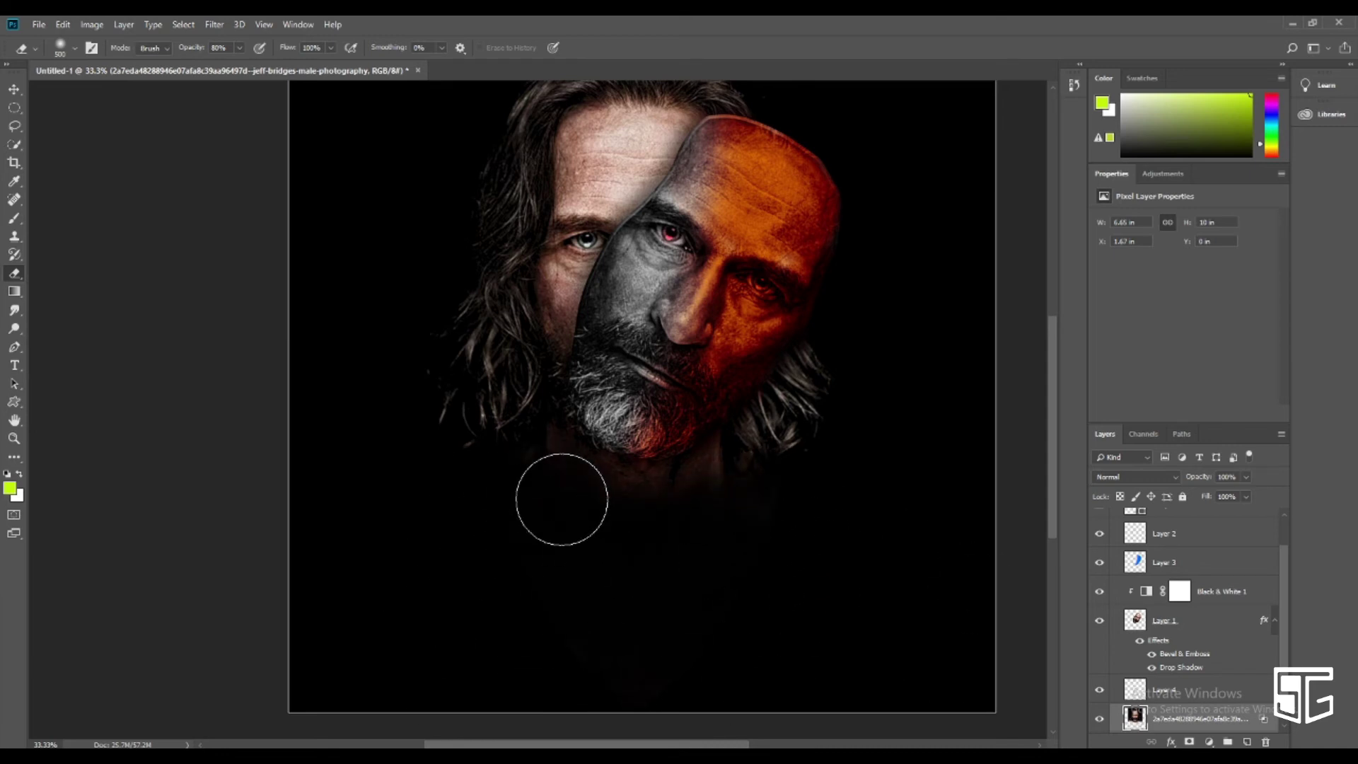
pyautogui.scroll(2, 904, 471)
pyautogui.hotkey('ctrl', '-')
pyautogui.scroll(1, 810, 470)
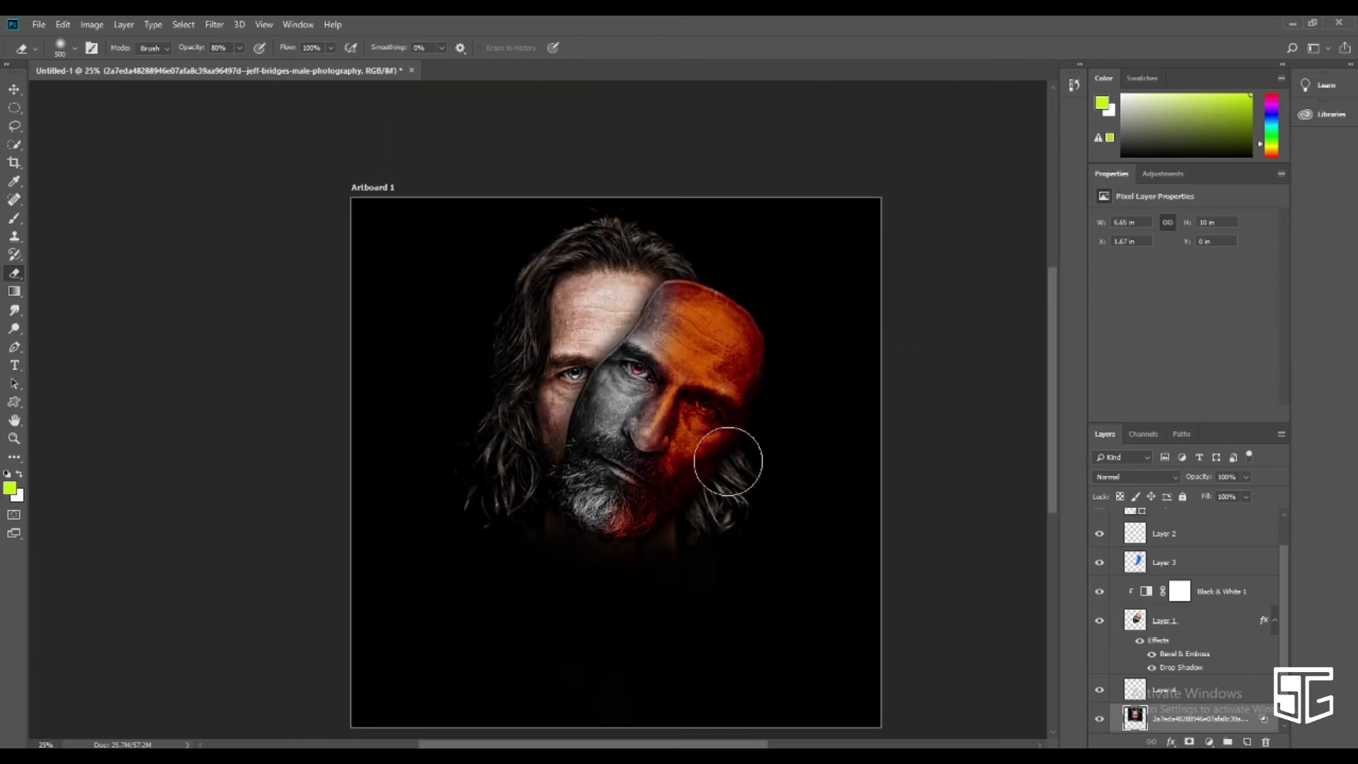
# Lower Layer 3's fill to dull the orange and add a Hue/Saturation adjustment
pyautogui.click(1195, 562)
pyautogui.moveTo(1246, 497); pyautogui.dragTo(1229, 520)
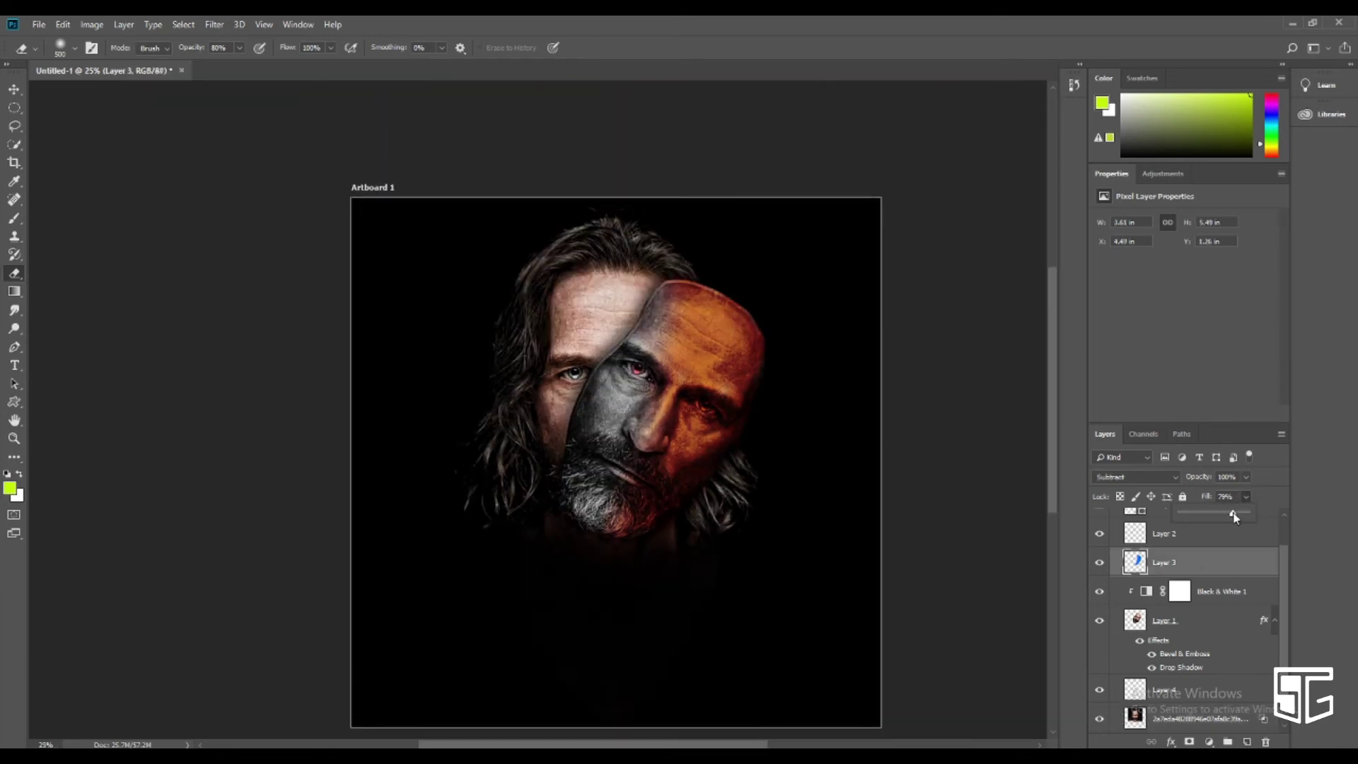
pyautogui.press('v')
pyautogui.click(1202, 719)
pyautogui.click(1245, 616)
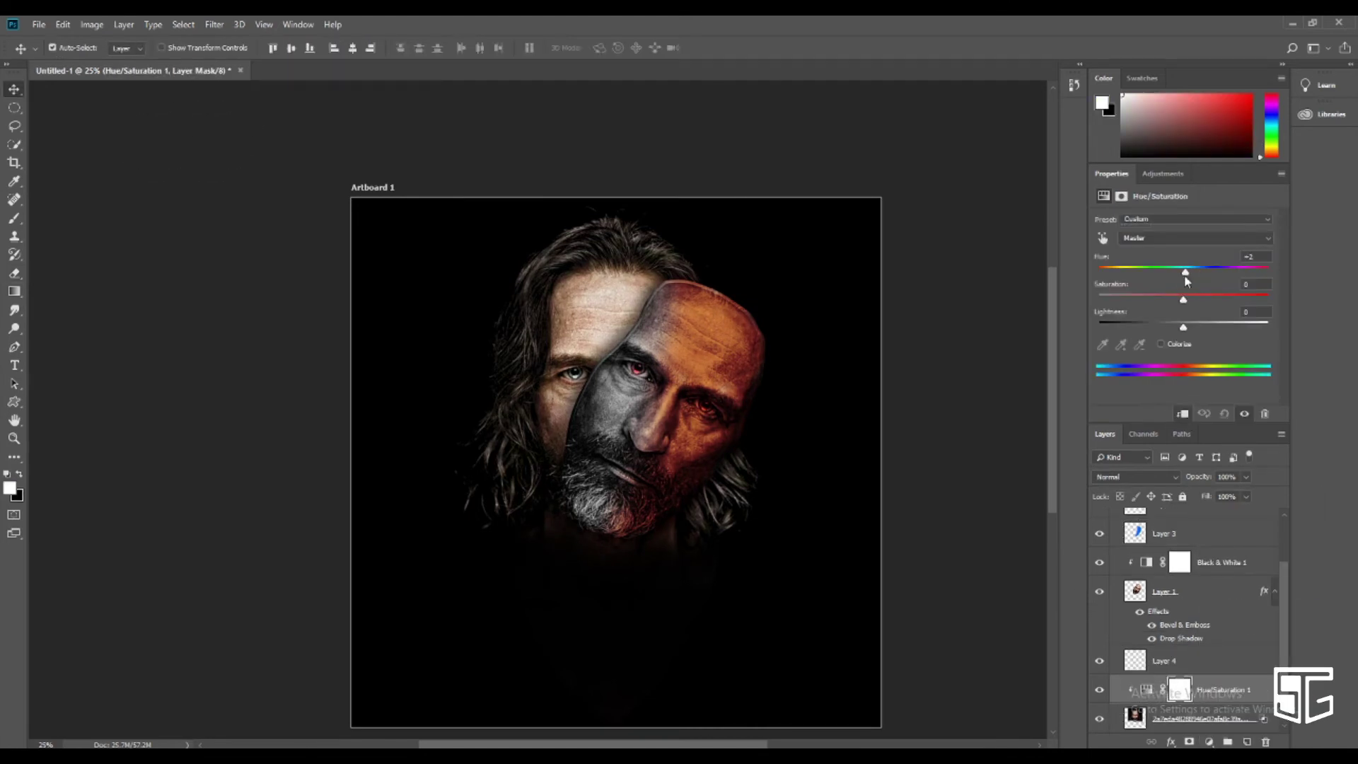
# Shift the face hue to -15, lower the mask slightly, and set the eye layer to Multiply
pyautogui.moveTo(1185, 273); pyautogui.dragTo(1170, 273)
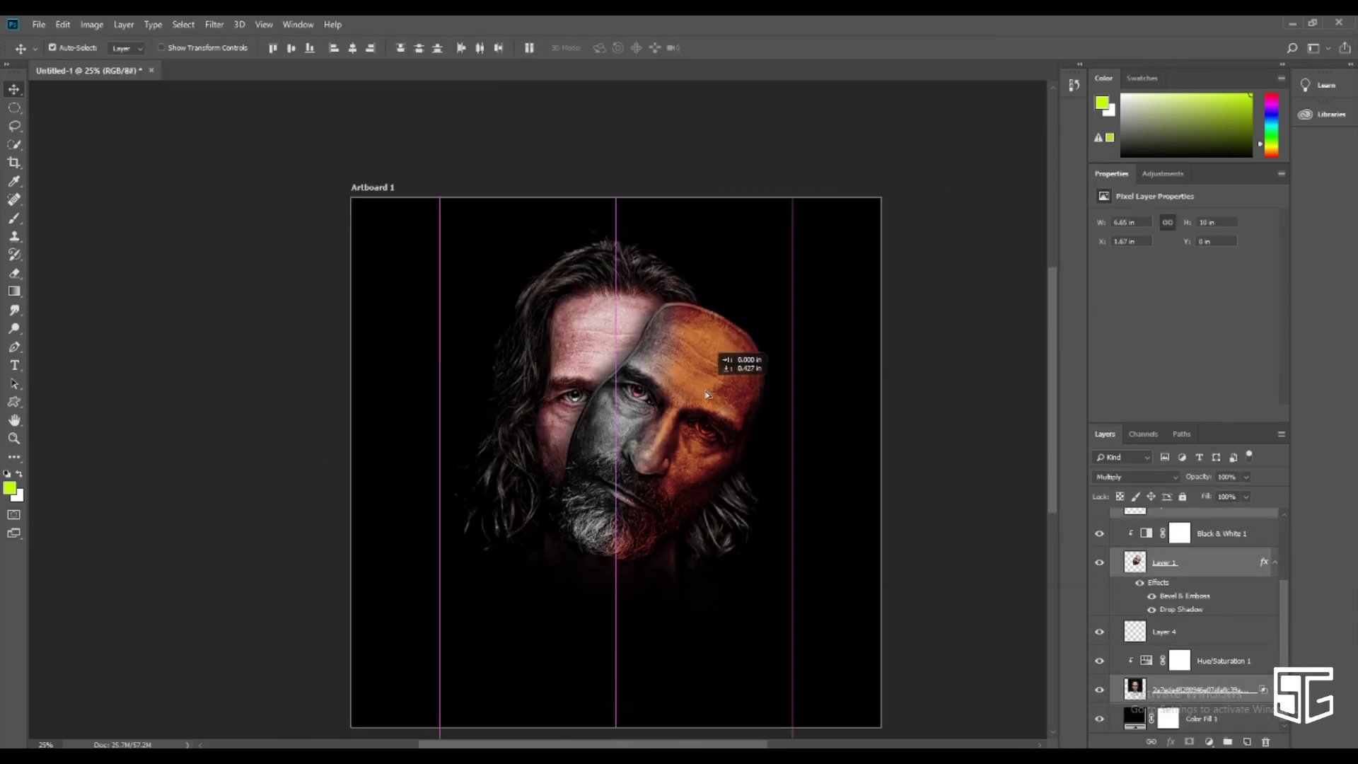
pyautogui.moveTo(718, 405); pyautogui.dragTo(717, 414)
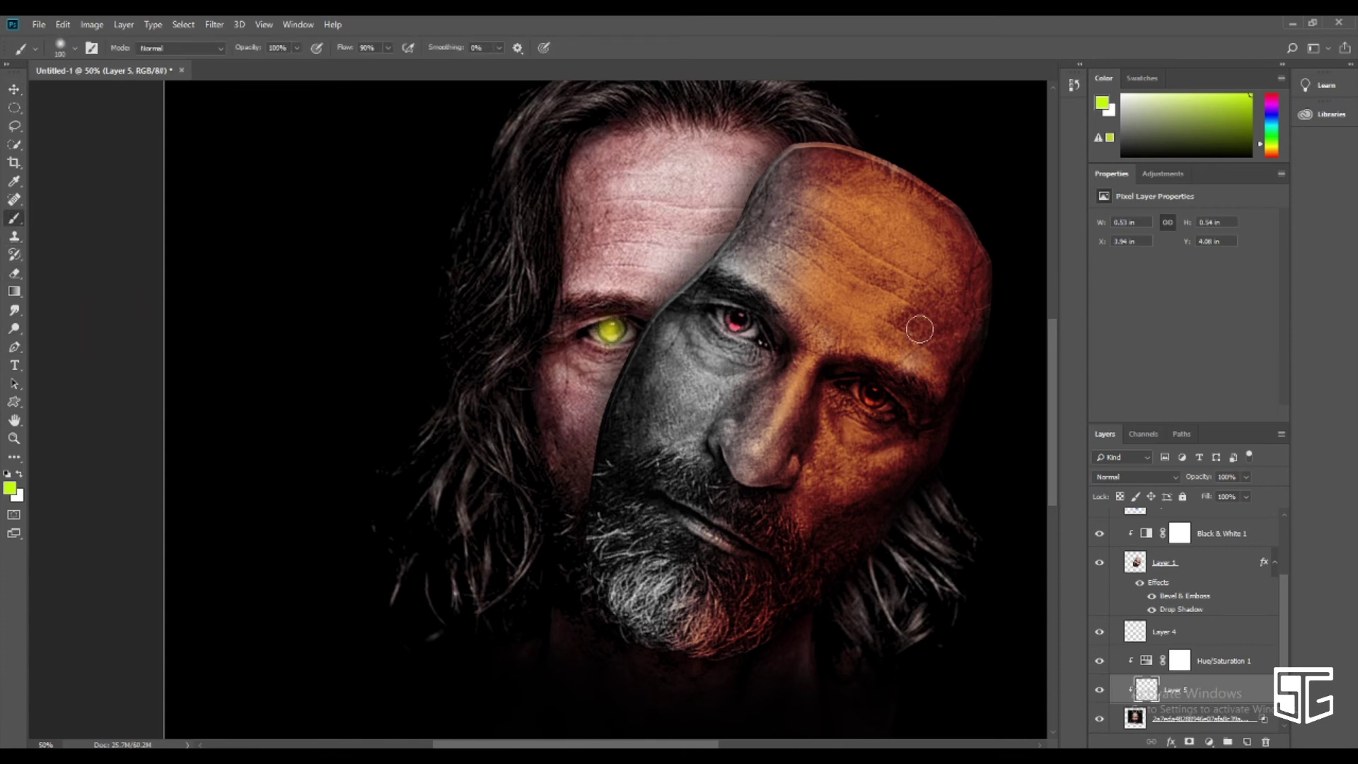
pyautogui.click(1135, 477)
pyautogui.click(1132, 173)
pyautogui.hotkey('ctrl', '-')
pyautogui.hotkey('ctrl', '-')
pyautogui.hotkey('ctrl', '-')
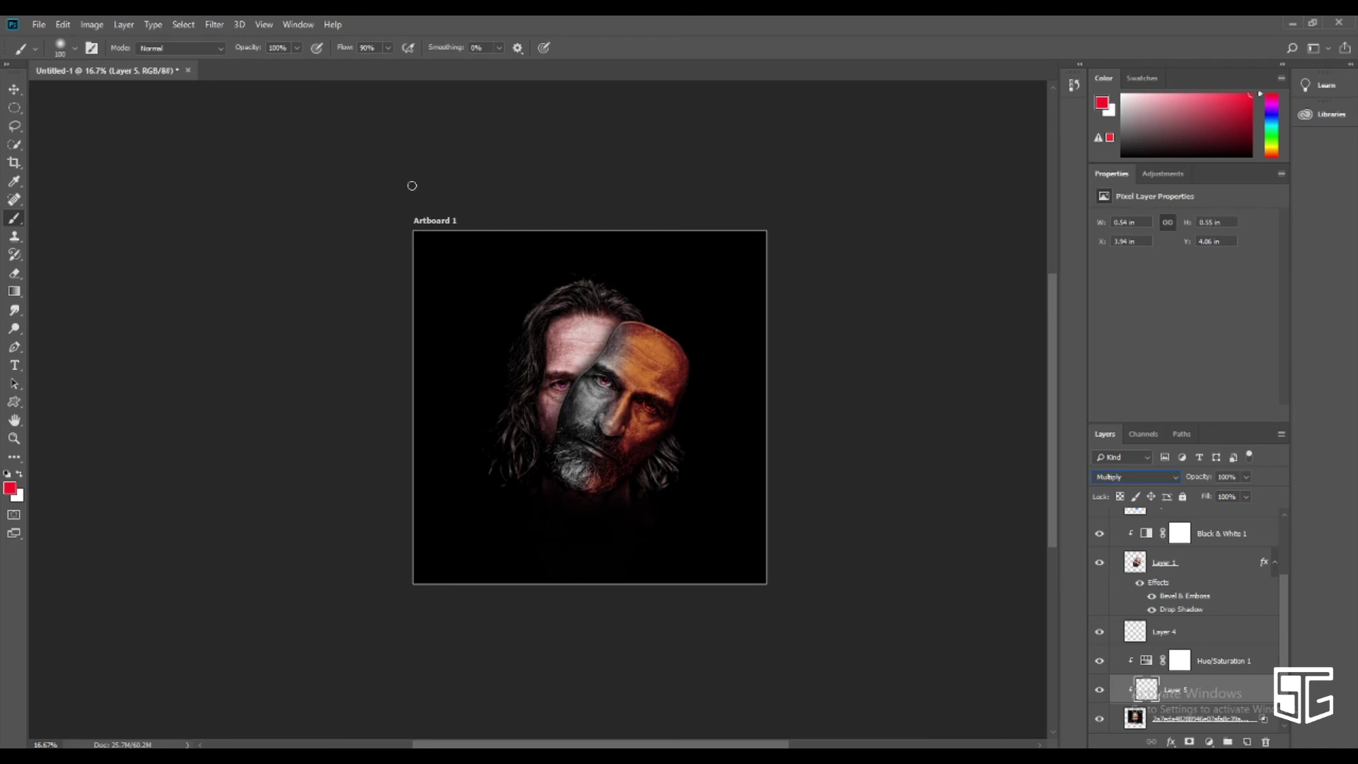
# In Camera Raw, warm the temperature, raise contrast, lower highlights, and adjust shadows and blacks
pyautogui.hotkey('ctrl', 'shift', 'a')
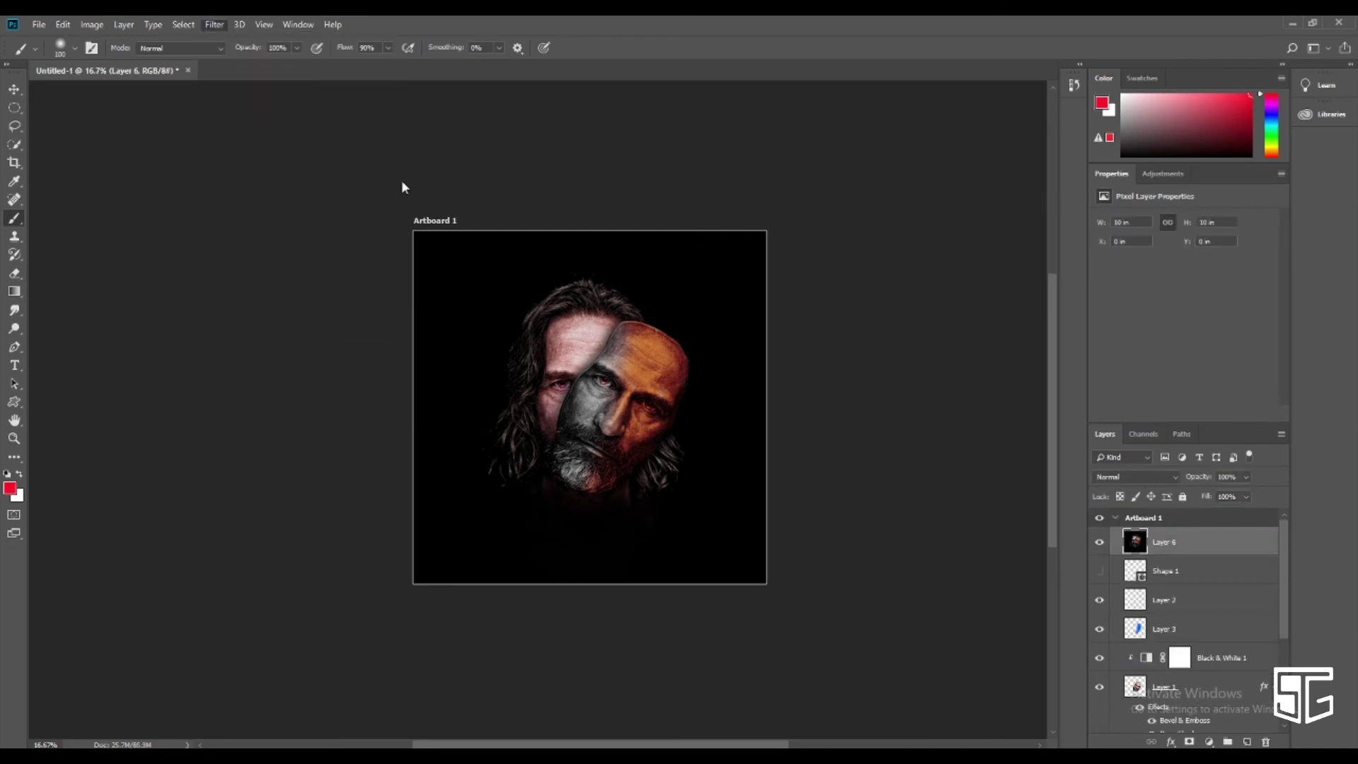
pyautogui.moveTo(855, 239); pyautogui.dragTo(862, 239)
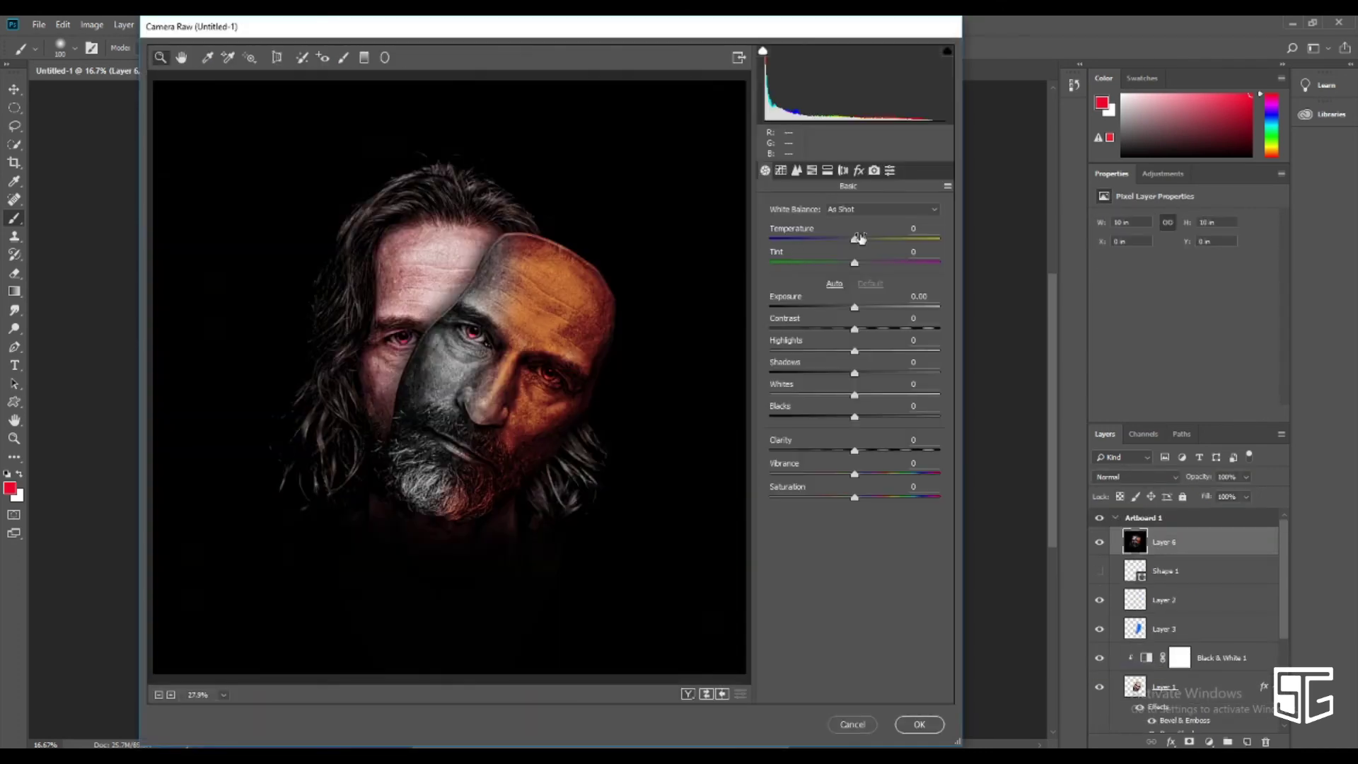
pyautogui.moveTo(854, 328)
pyautogui.mouseDown()
pyautogui.moveTo(867, 328)
pyautogui.moveTo(849, 351)
pyautogui.mouseUp()
pyautogui.click(854, 373)
pyautogui.moveTo(838, 416)
pyautogui.mouseDown()
pyautogui.moveTo(897, 450)
pyautogui.moveTo(943, 450)
pyautogui.moveTo(869, 450)
pyautogui.moveTo(855, 477)
pyautogui.mouseUp()
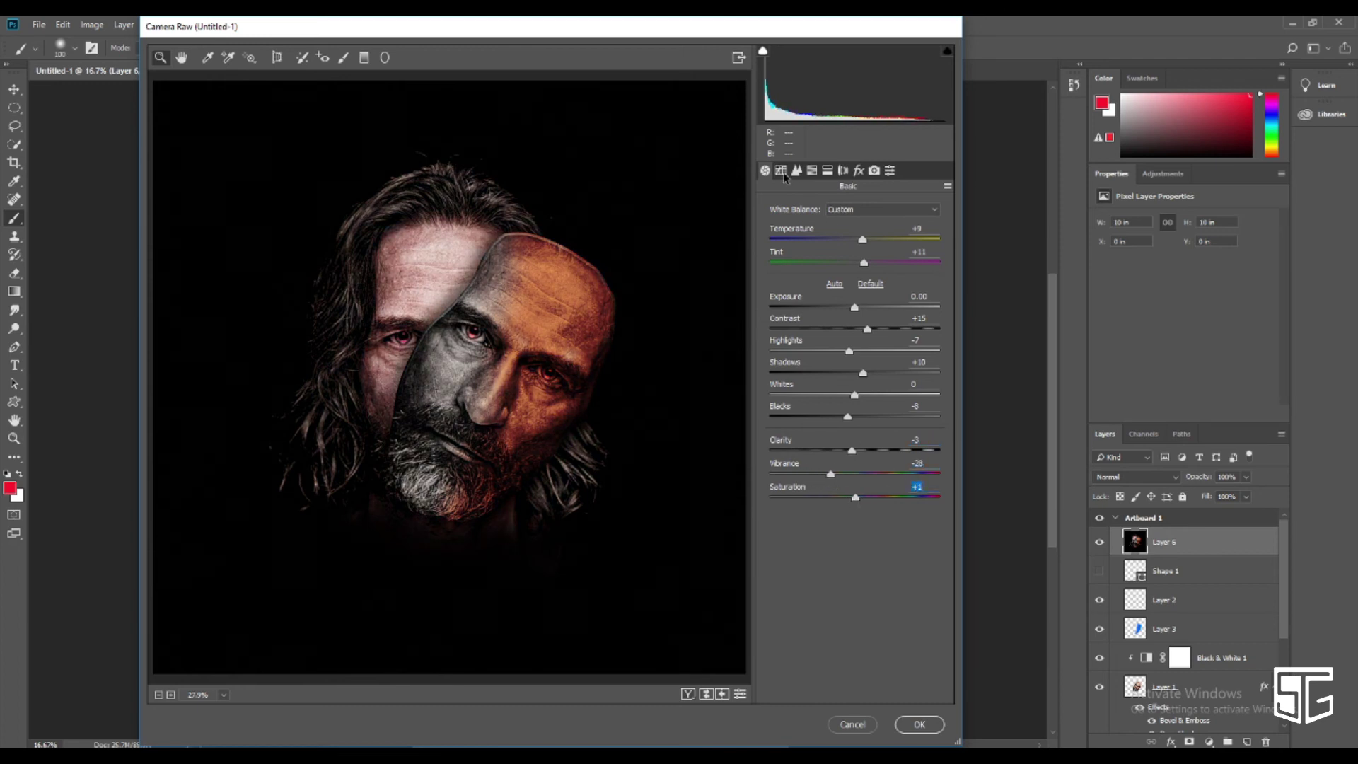
# Add slight lens distortion and a touch of dehaze, then apply the Camera Raw adjustments
pyautogui.click(811, 171)
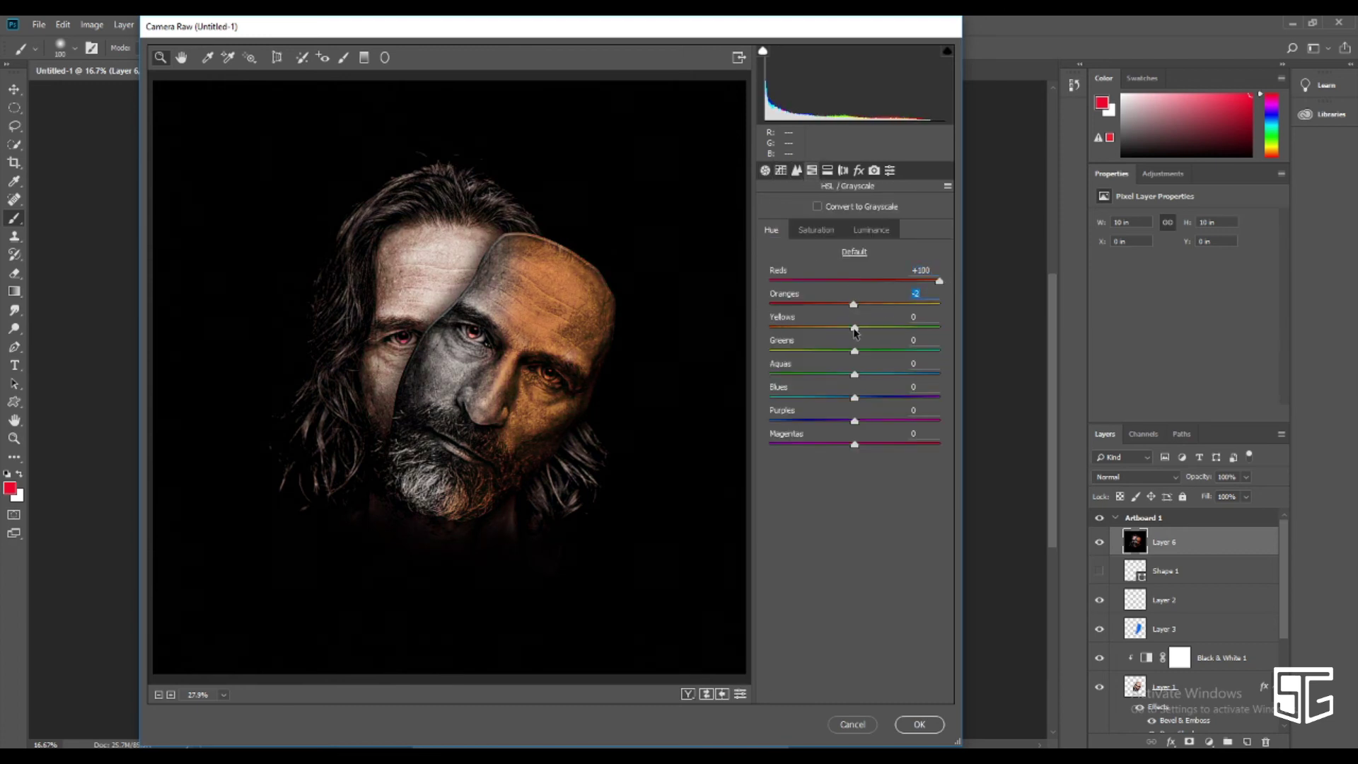
pyautogui.click(842, 170)
pyautogui.moveTo(854, 236); pyautogui.dragTo(858, 234)
pyautogui.click(859, 171)
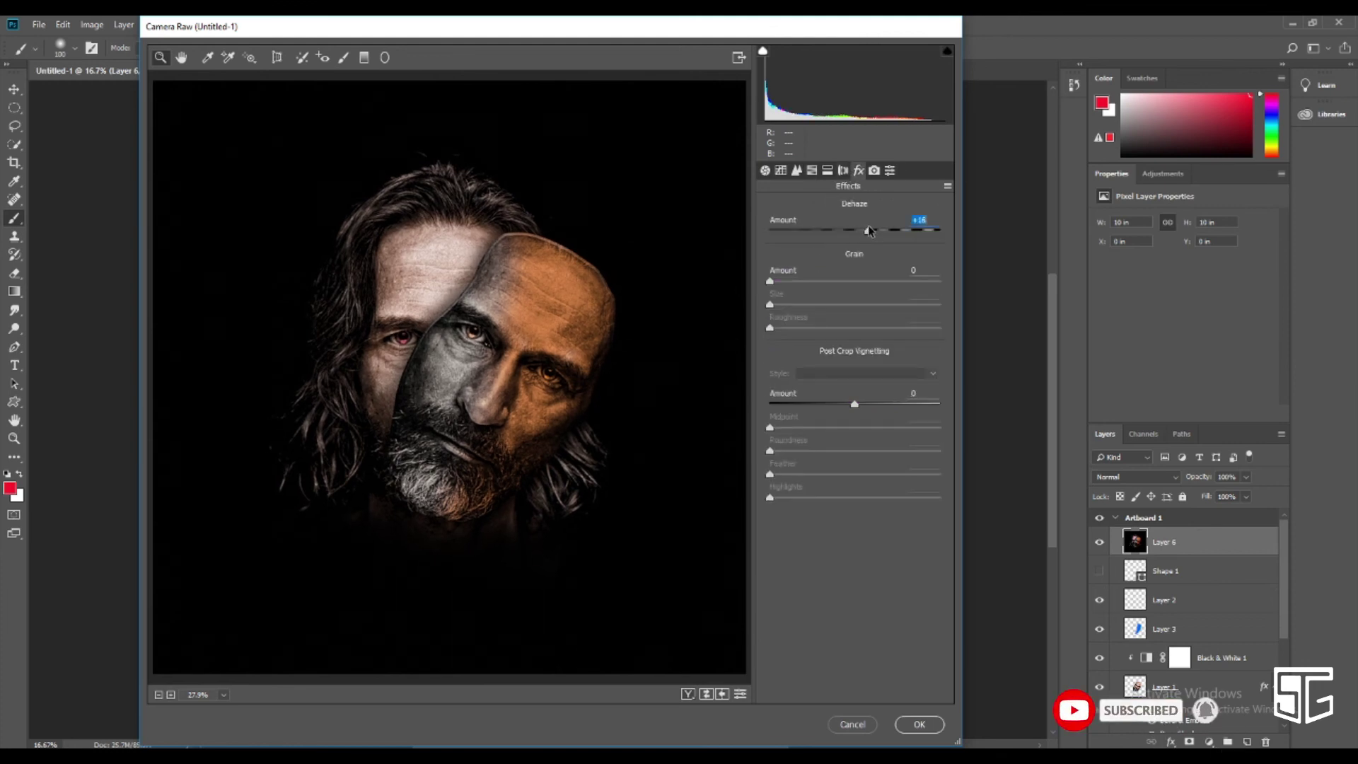
pyautogui.click(920, 725)
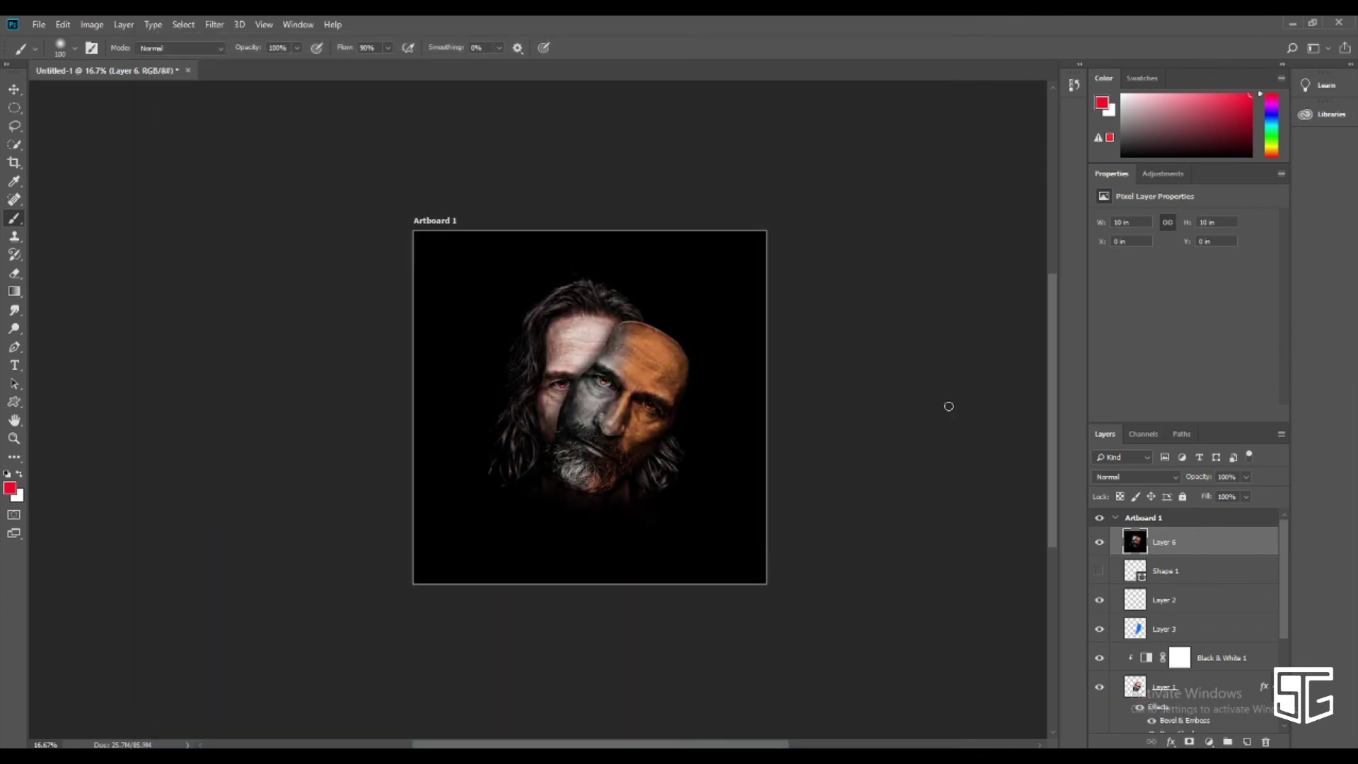
# Type the title 'LOOK AT SIDE' on a text line below the face
pyautogui.hotkey('ctrl', '+')
pyautogui.scroll(1, 919, 403)
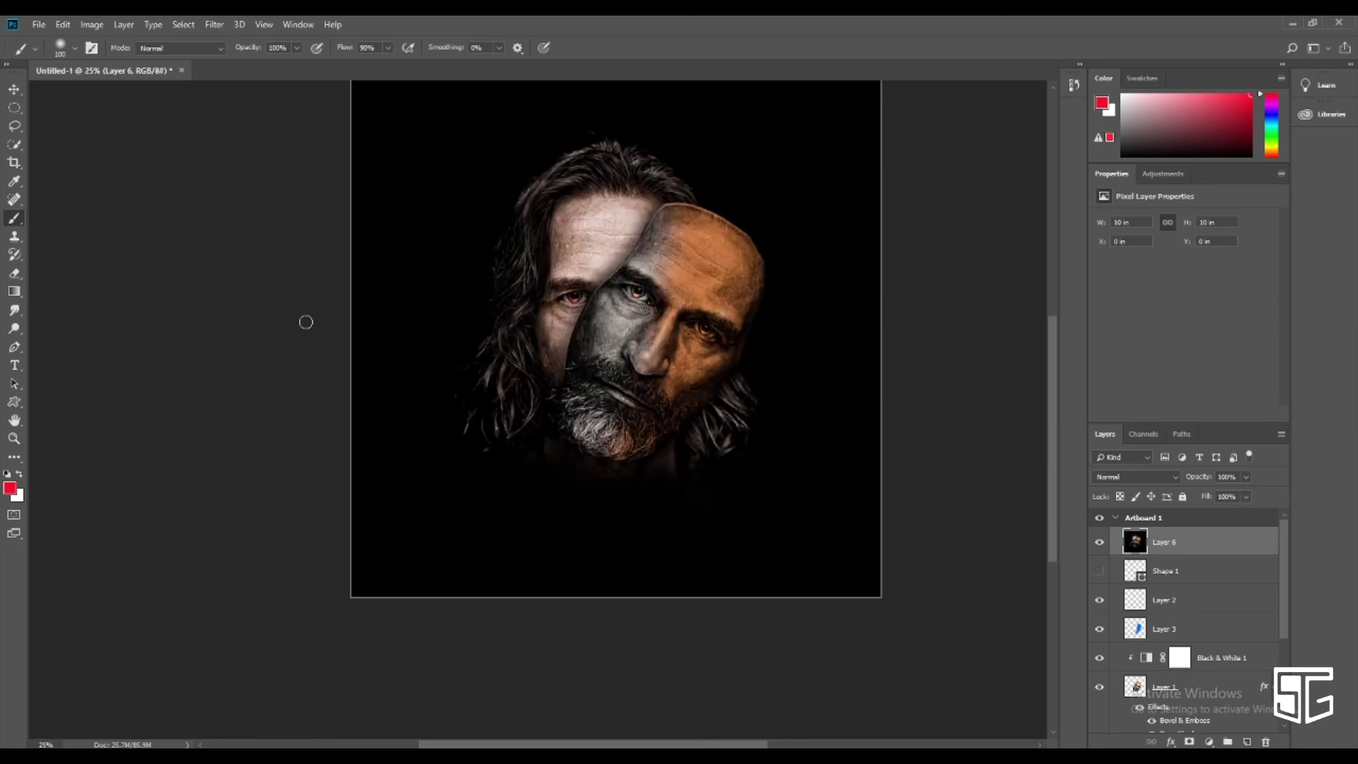
pyautogui.press('t')
pyautogui.click(508, 572)
pyautogui.write('LOOK AT ')
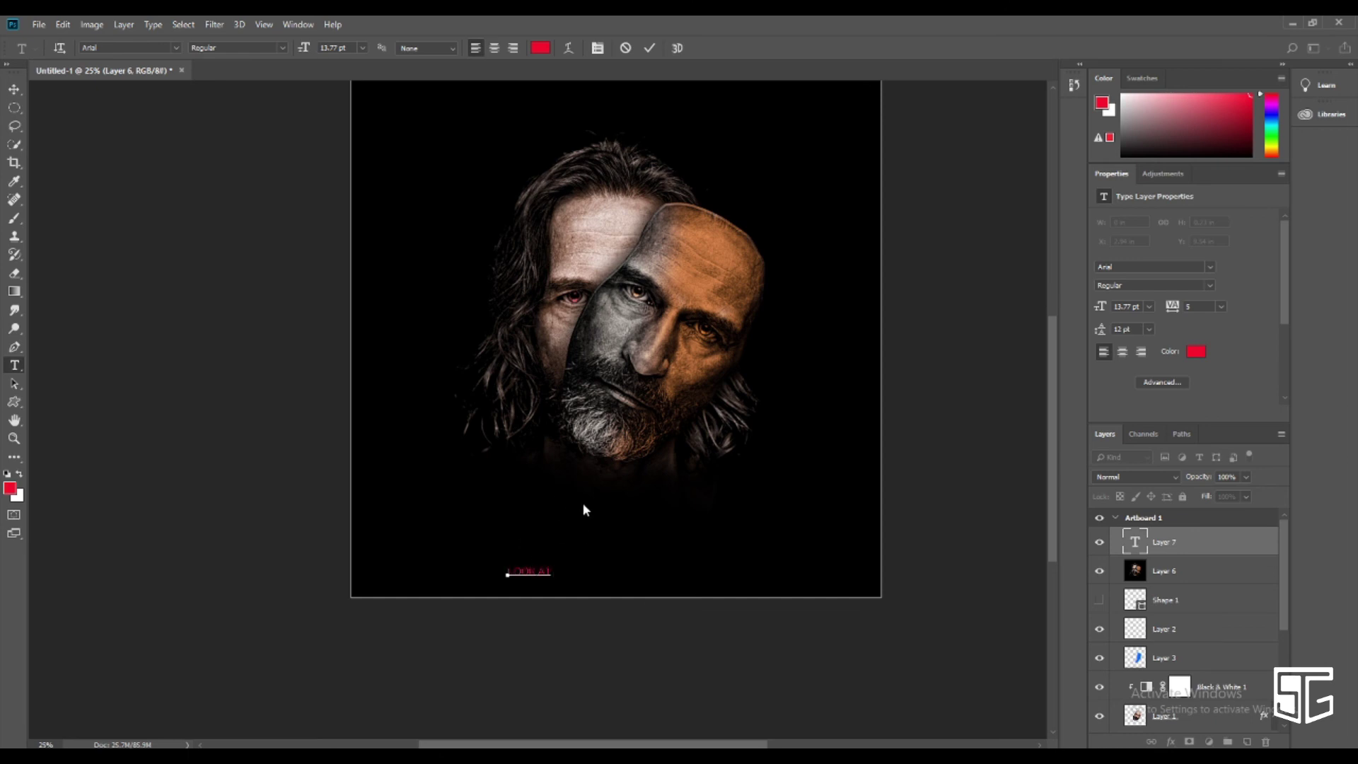
pyautogui.write('SIDE')
pyautogui.click(648, 47)
# Make the title white (ffffff) in Another Danger Slanted - Demo, centred beneath the beard
pyautogui.click(1193, 351)
pyautogui.write('ffffff')
pyautogui.click(1238, 351)
pyautogui.click(1210, 267)
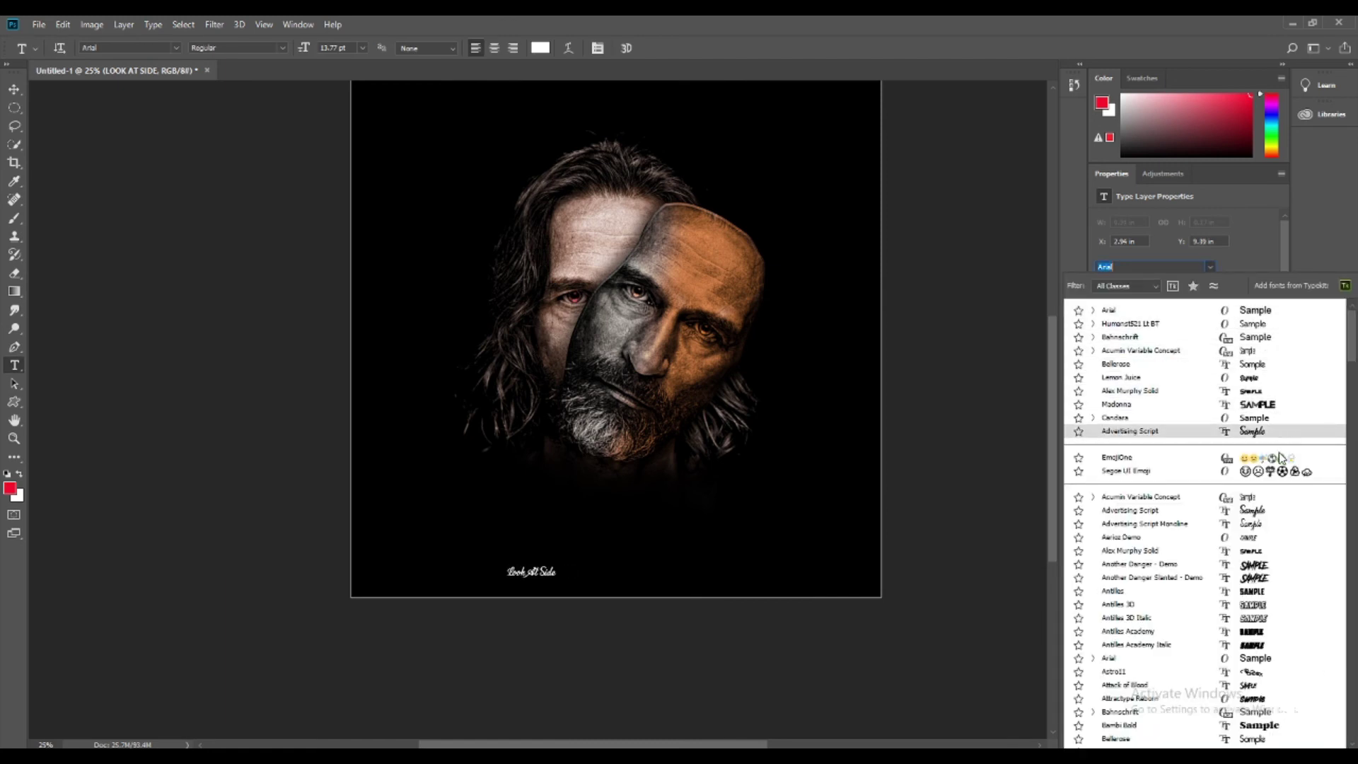
pyautogui.click(1278, 580)
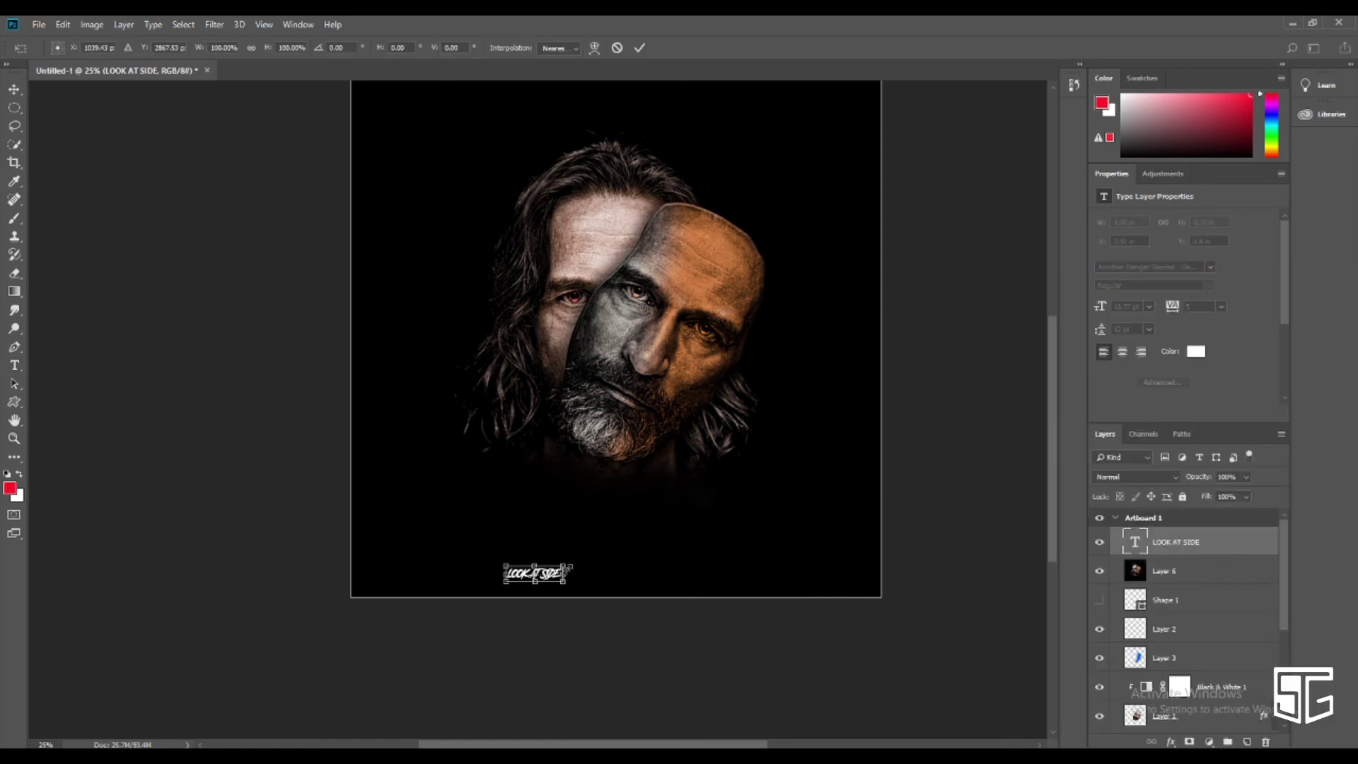
pyautogui.moveTo(587, 573)
pyautogui.mouseDown()
pyautogui.moveTo(674, 573)
pyautogui.moveTo(622, 145)
pyautogui.mouseUp()
pyautogui.press('Return')
pyautogui.press('v')
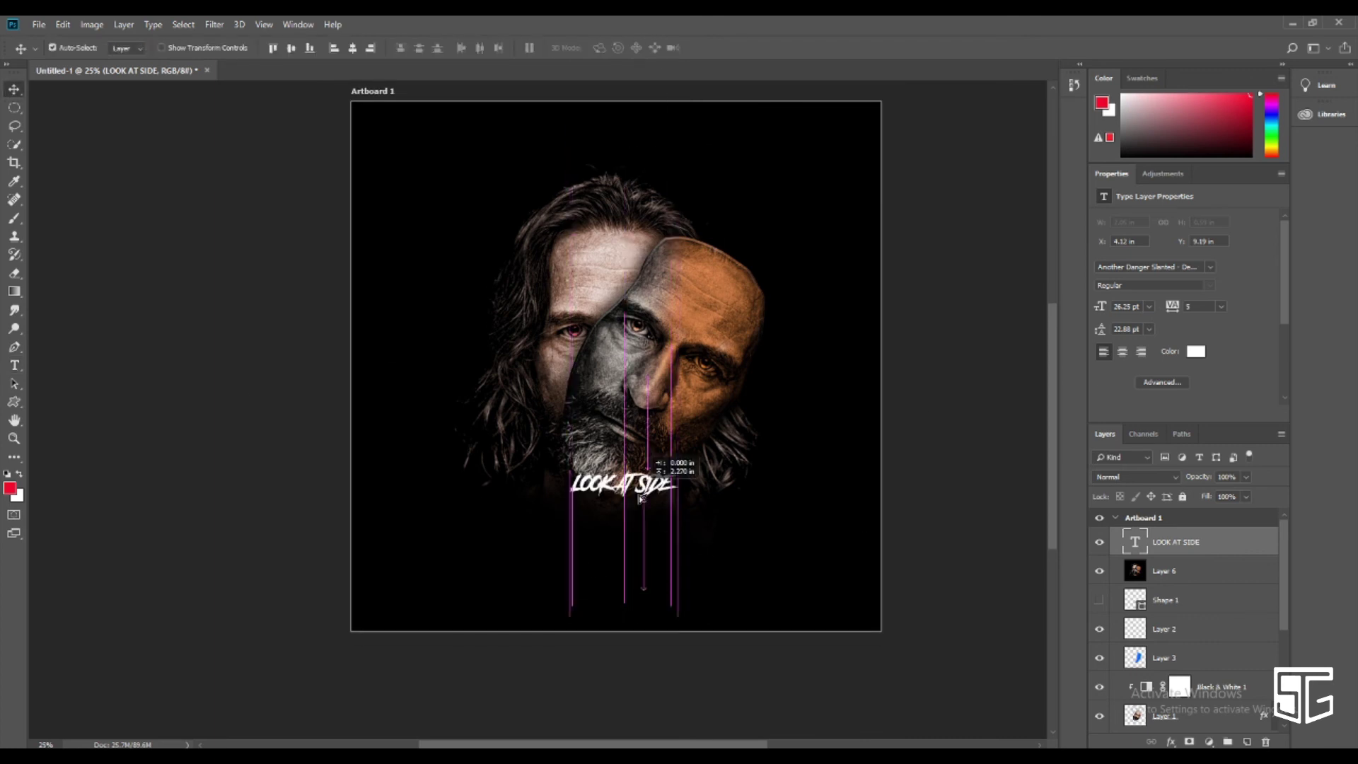